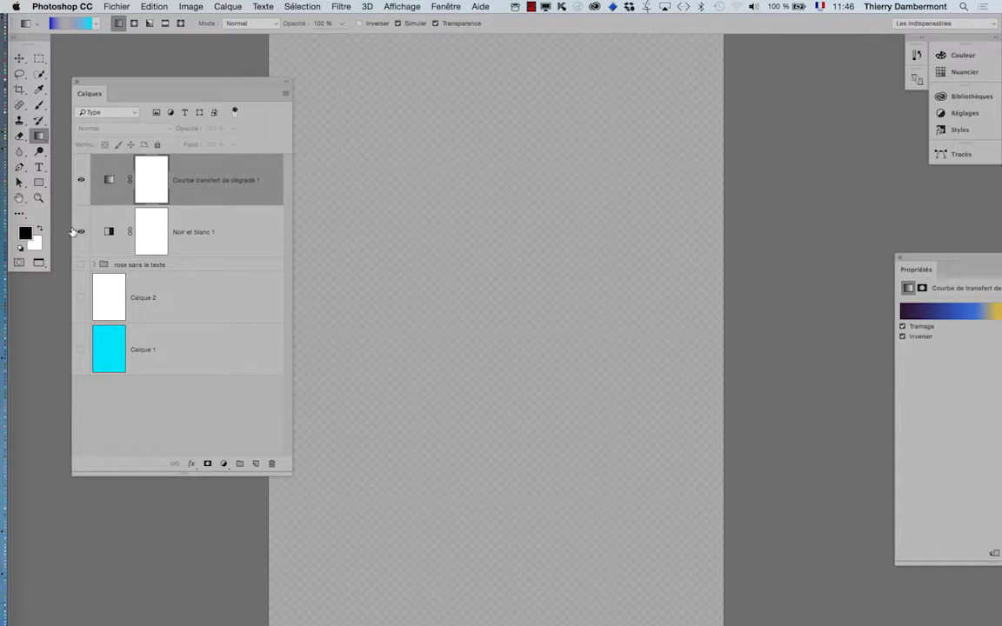
- Show the rose sans le texte group, zoom out to the whole page, and select the group
left_click(80, 264)
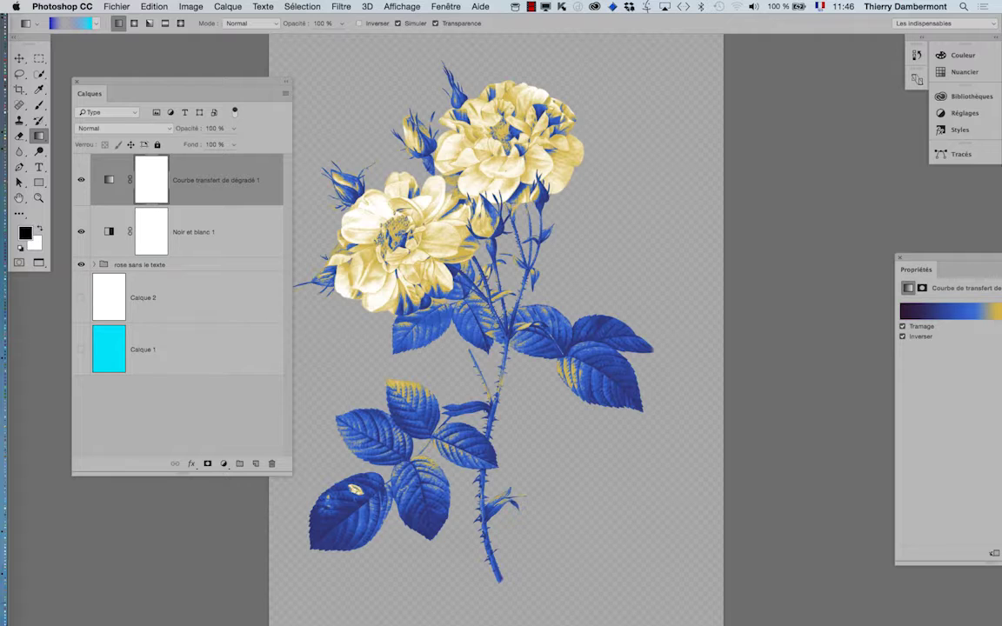
left_click(523, 295, "alt")
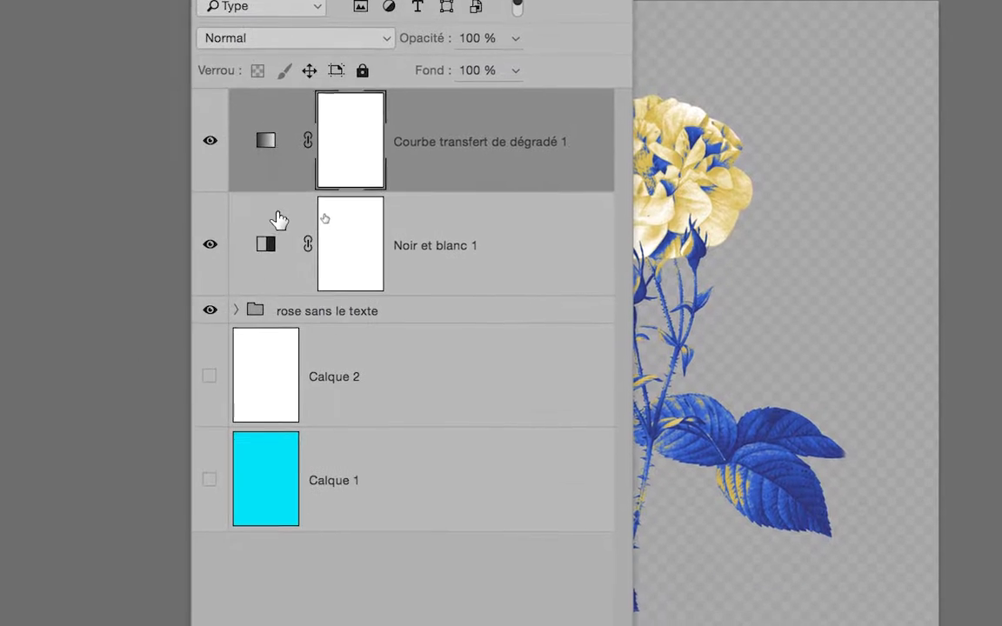
left_click(286, 251)
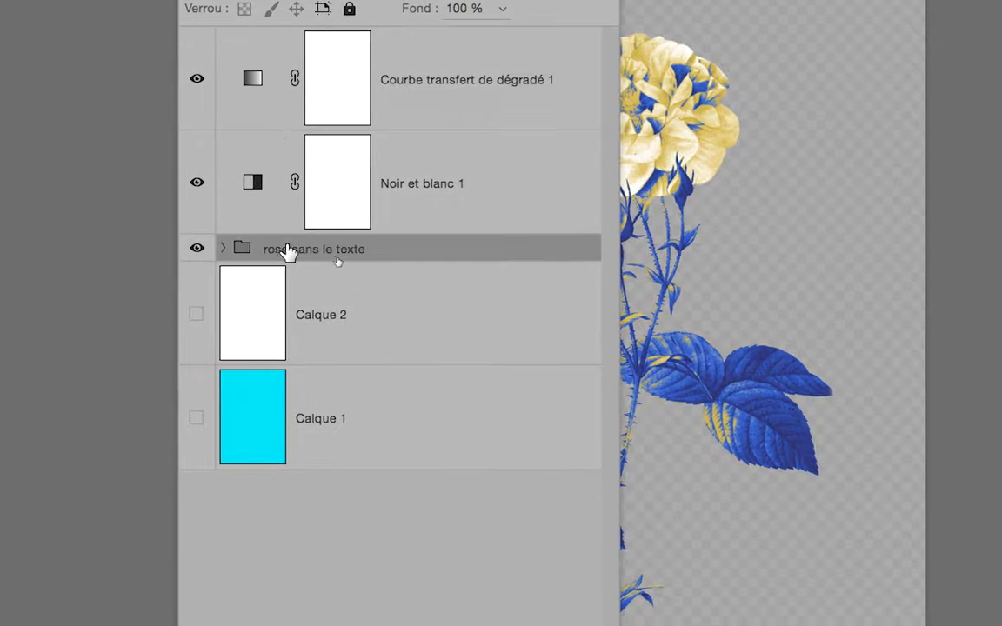
- Move the rose group up and drag Noir et blanc 1 and Courbe transfert de dégradé 1 onto it
left_click_drag(286, 253, 277, 227)
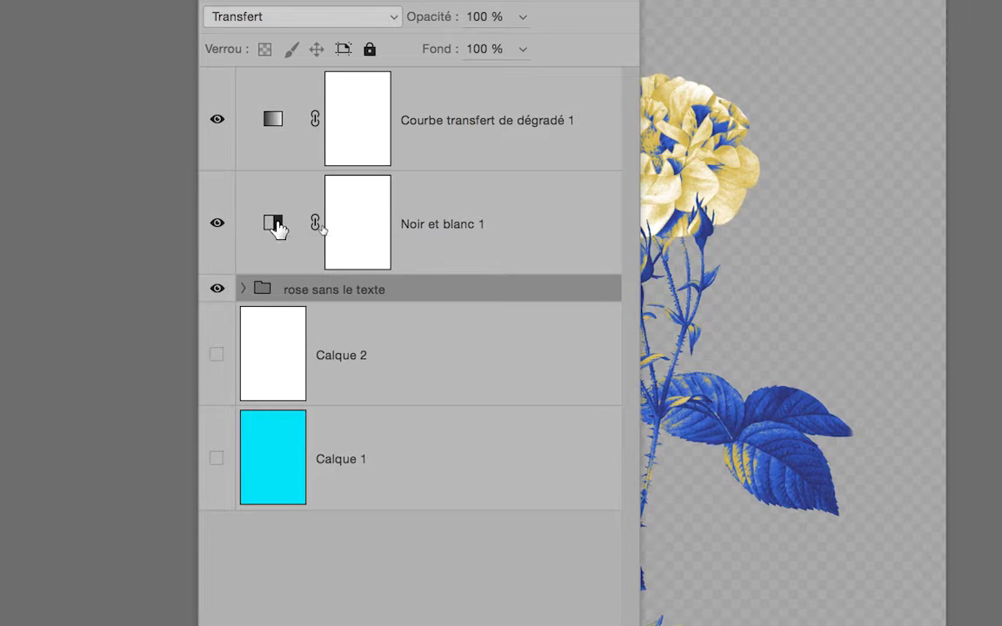
left_click(276, 226)
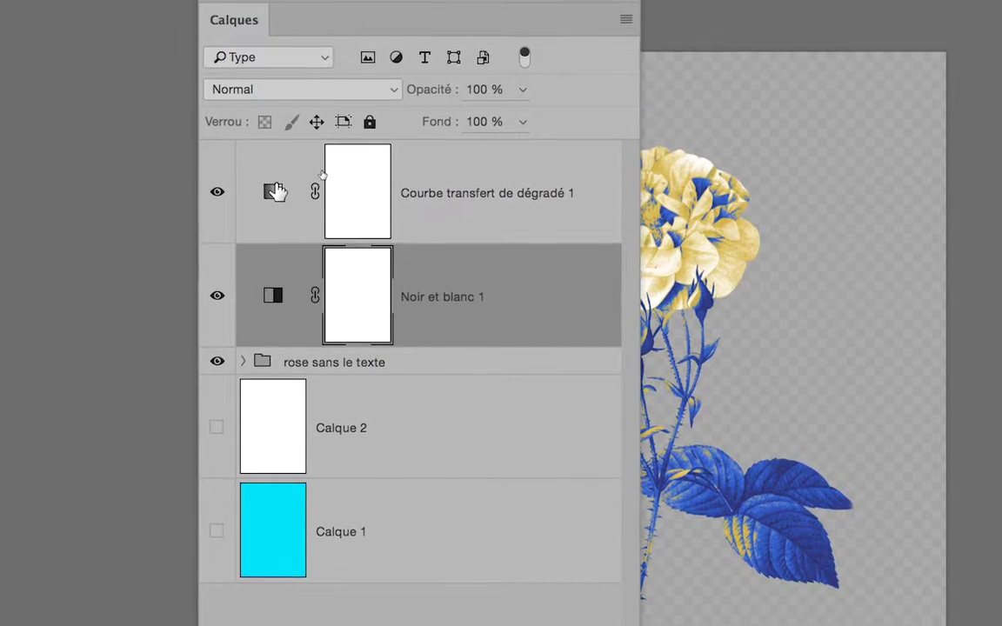
left_click(269, 127, "shift")
mouse_move(274, 238)
left_mouse_down()
mouse_move(272, 252)
mouse_move(346, 241)
mouse_move(344, 207)
left_mouse_up()
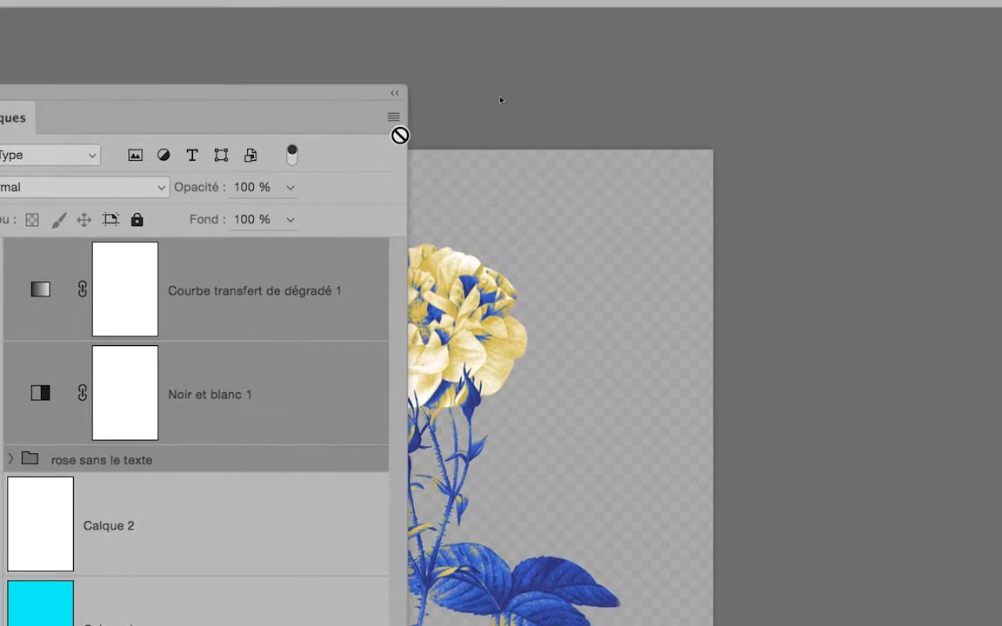
left_click_drag(344, 207, 400, 132)
- Group the selected layers into a new group named 'rose et ses deux calques de réglage'
left_click(398, 128)
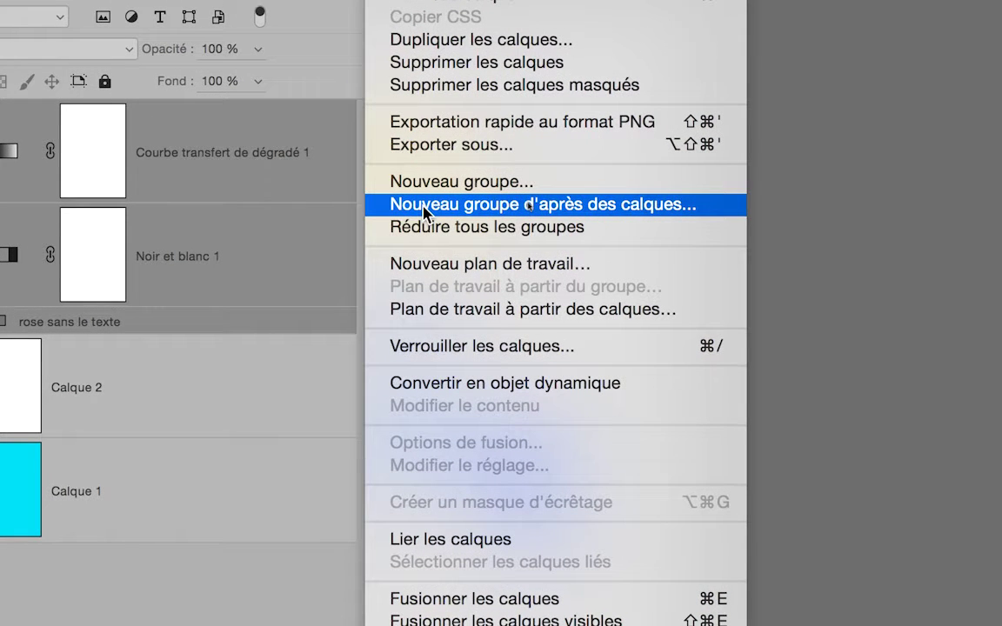
left_click(425, 212)
type("rose et ses deux calque de réglage")
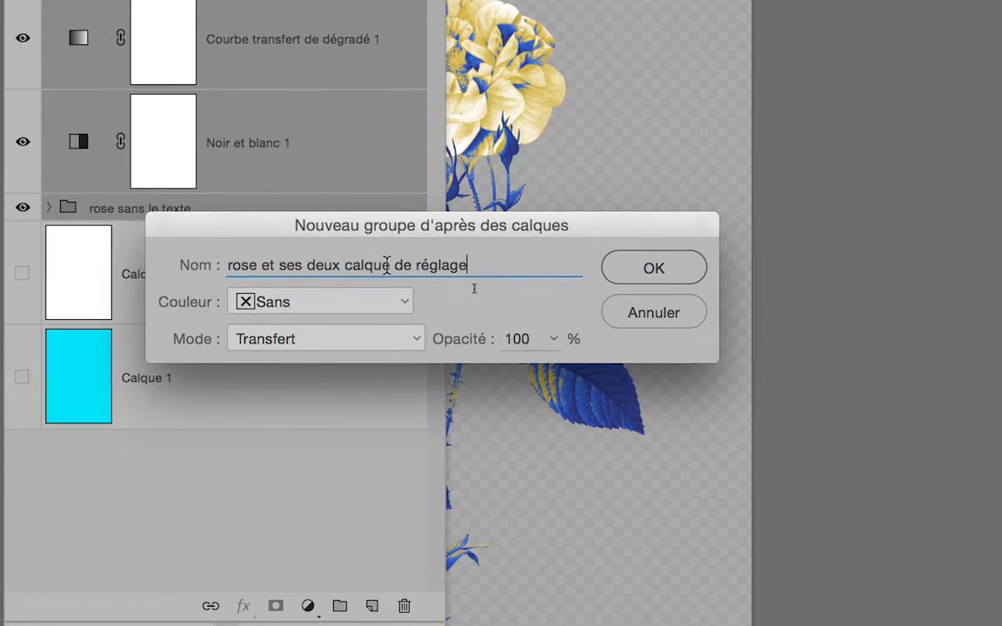
left_click(387, 266)
type("s")
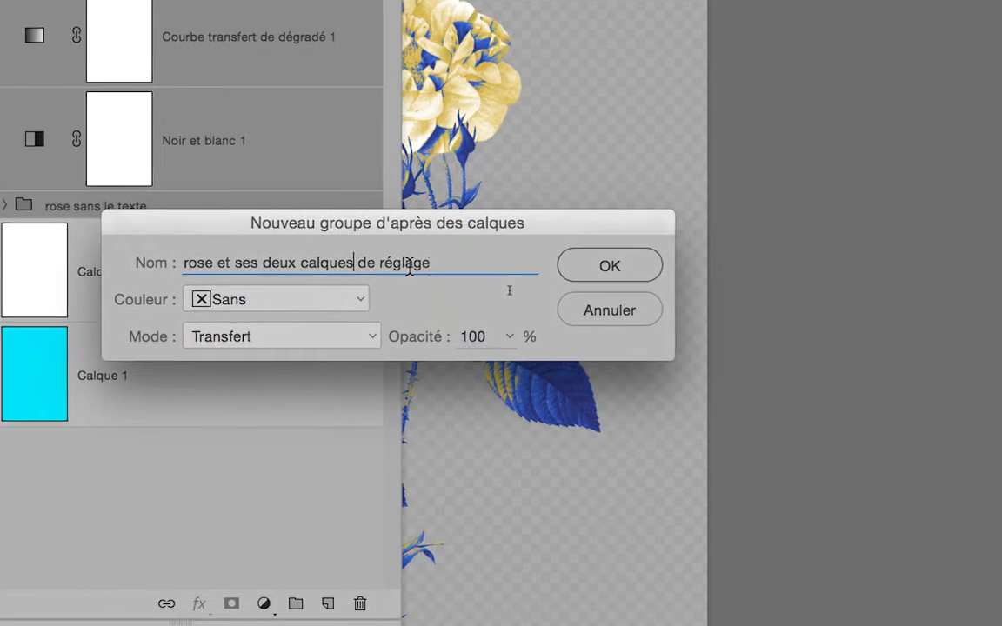
triple_click(426, 264)
left_click(427, 263)
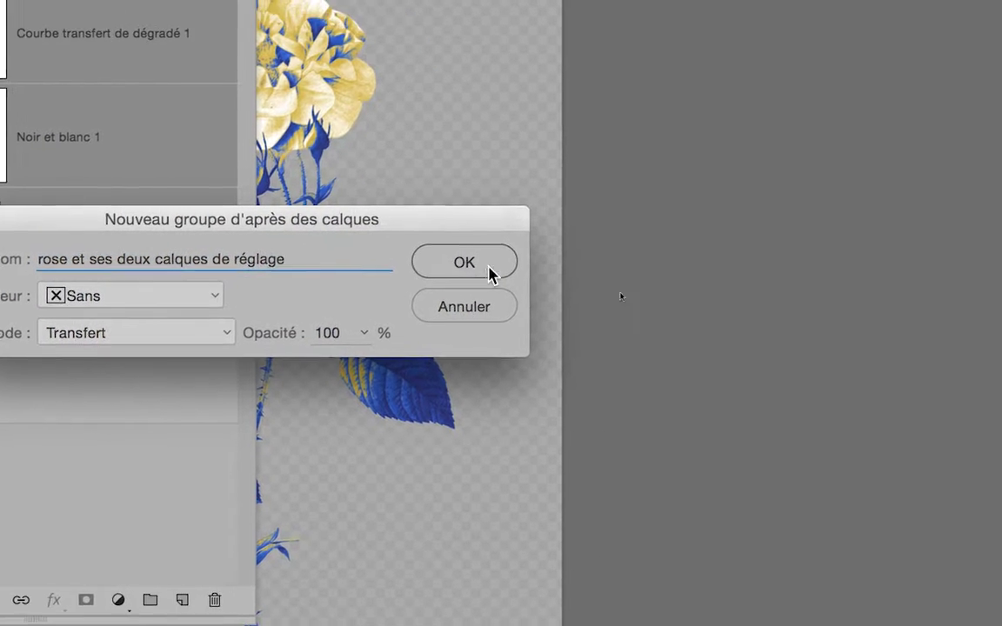
left_click(490, 265)
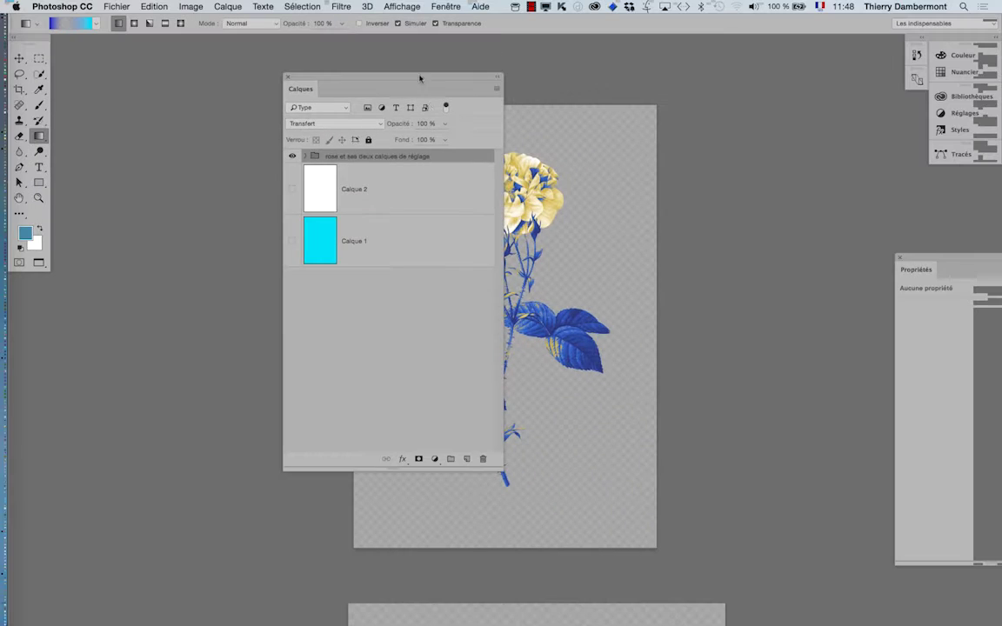
- Move the Layers panel aside to uncover the rose and switch to Firefox
left_click_drag(403, 81, 235, 107)
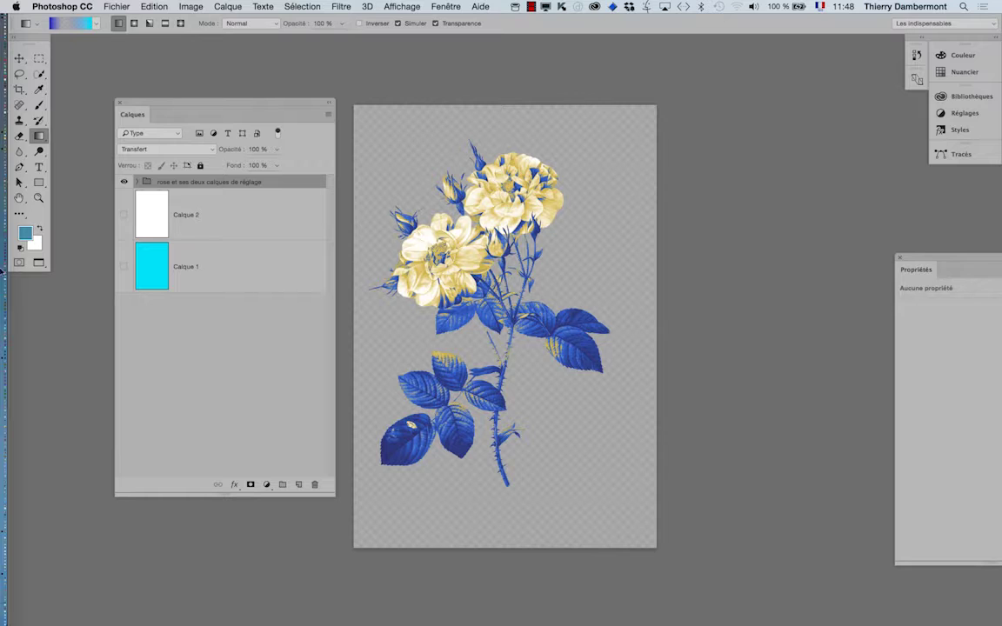
mouse_move(26, 519)
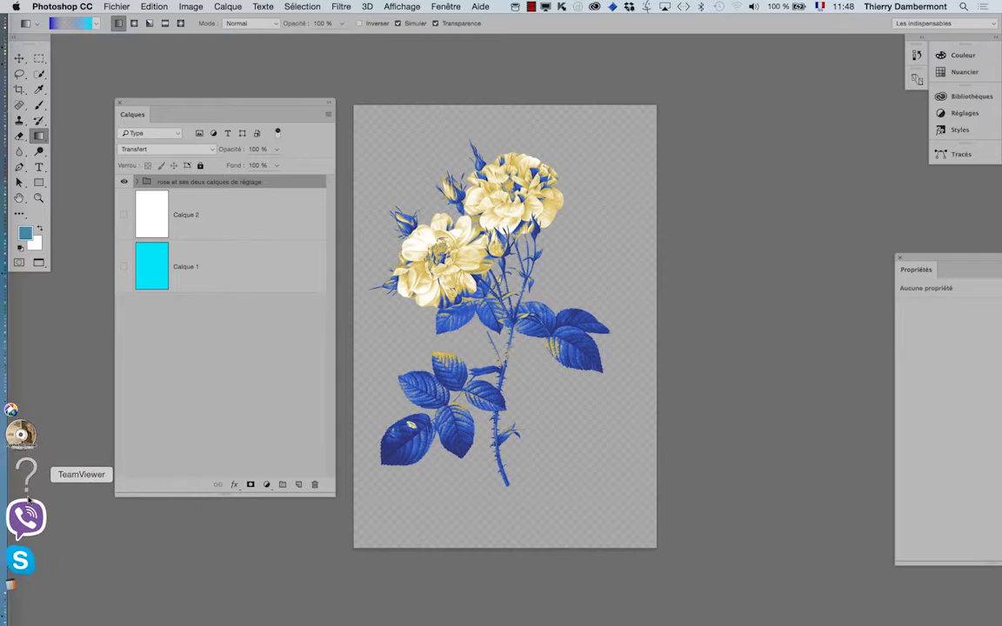
key("super+Tab")
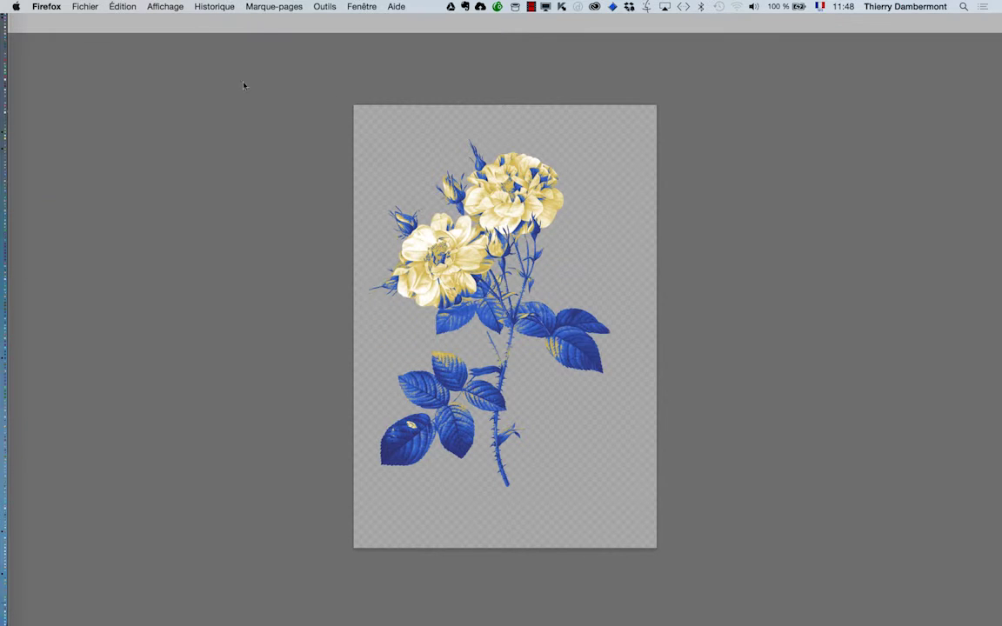
left_click(84, 6)
- Search Google for street "public domain" in a new Firefox window
left_click(87, 32)
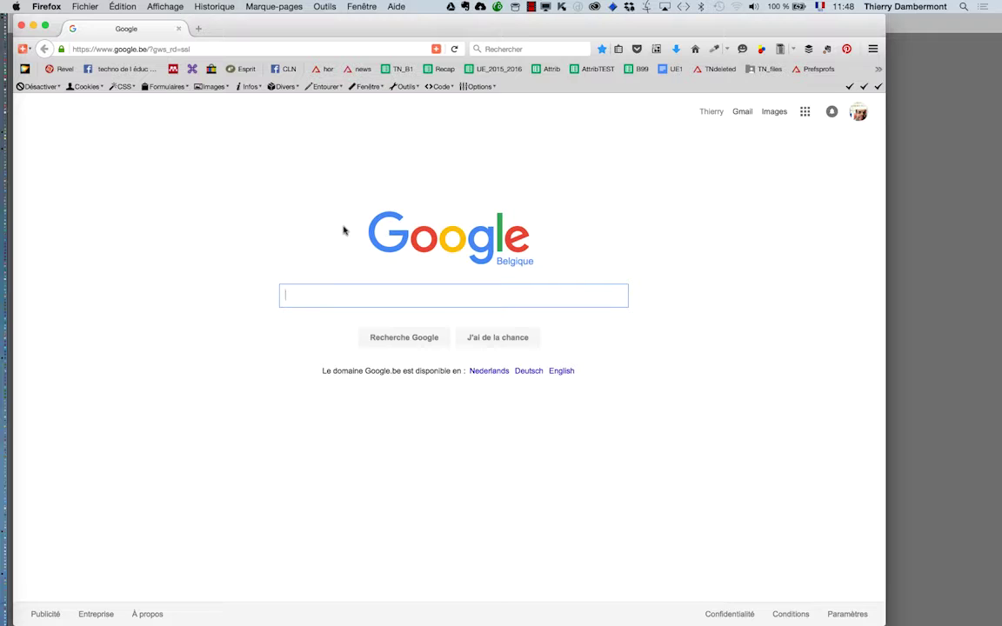
type("street \"public ")
type("domain\"")
key("Return")
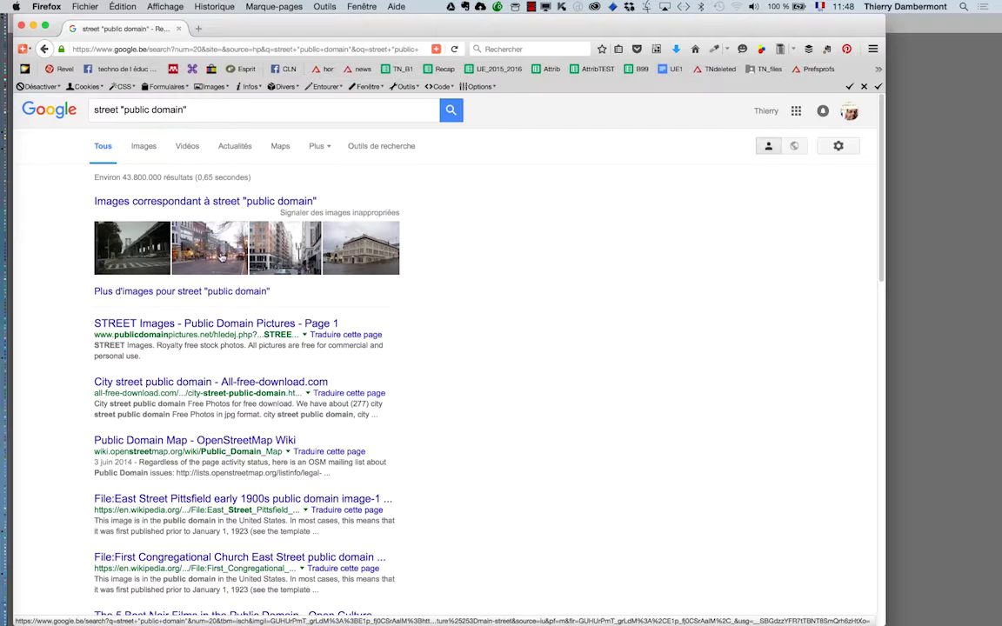
- Show image results filtered to pictures larger than 2 Mpx
left_click(142, 148)
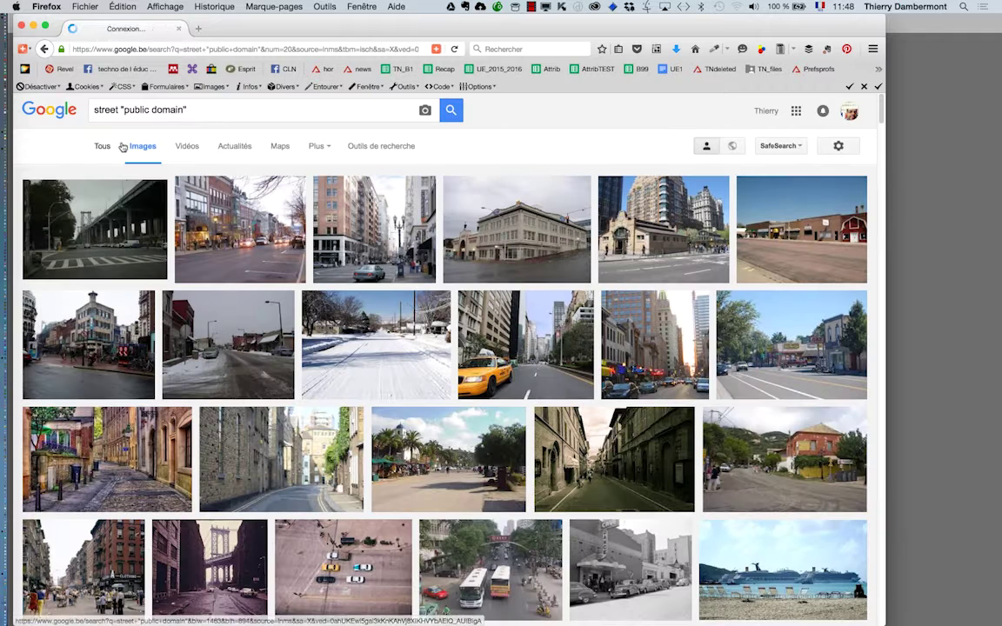
left_click(380, 147)
left_click(107, 178)
mouse_move(119, 266)
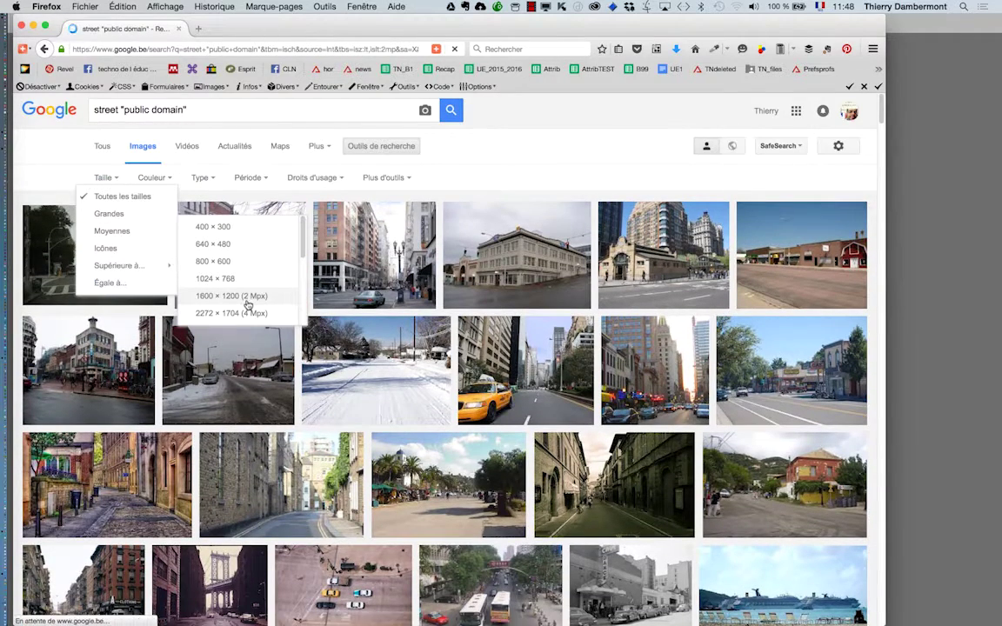
left_click(248, 300)
left_click(133, 177)
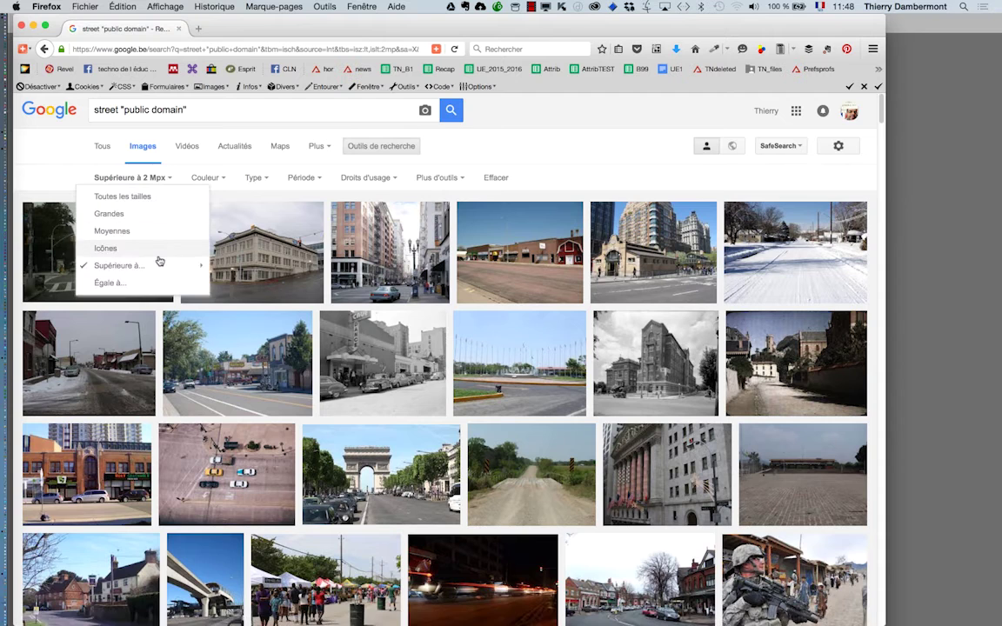
- Narrow the image results to pictures larger than 4 Mpx
mouse_move(119, 265)
left_click(266, 314)
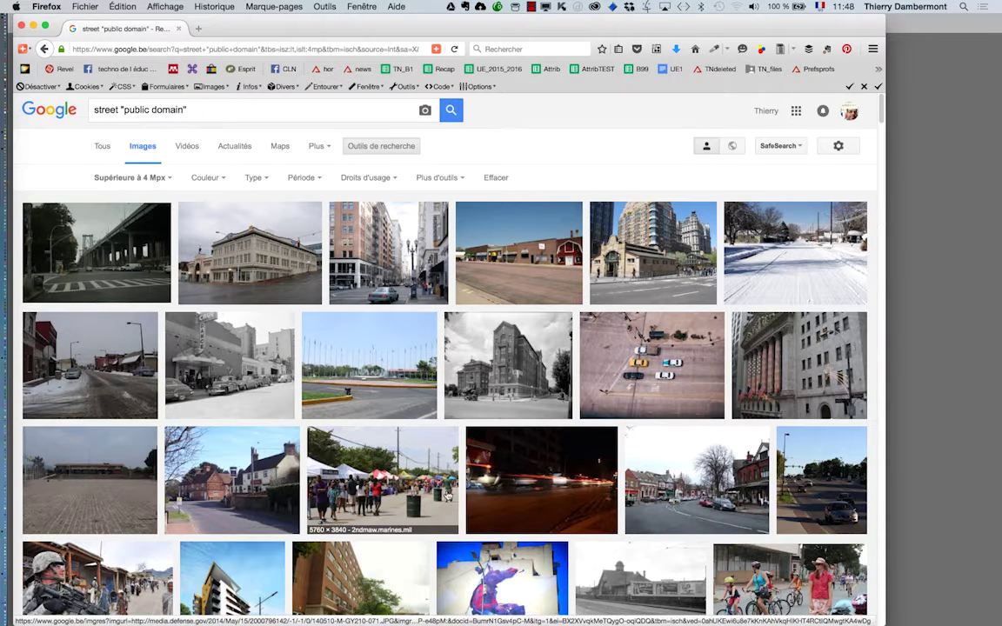
left_click(229, 30)
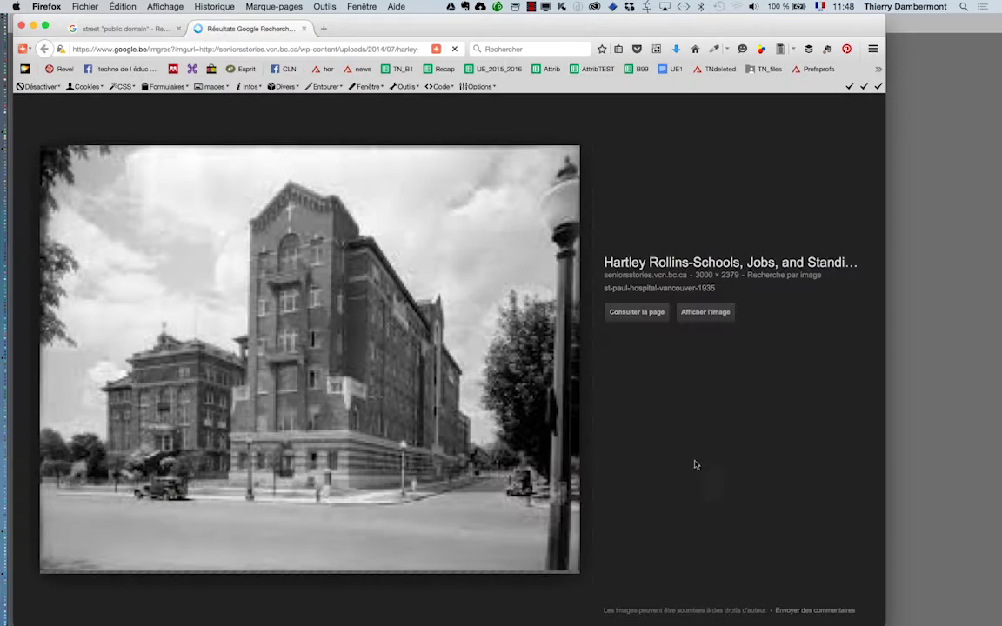
left_click(302, 29)
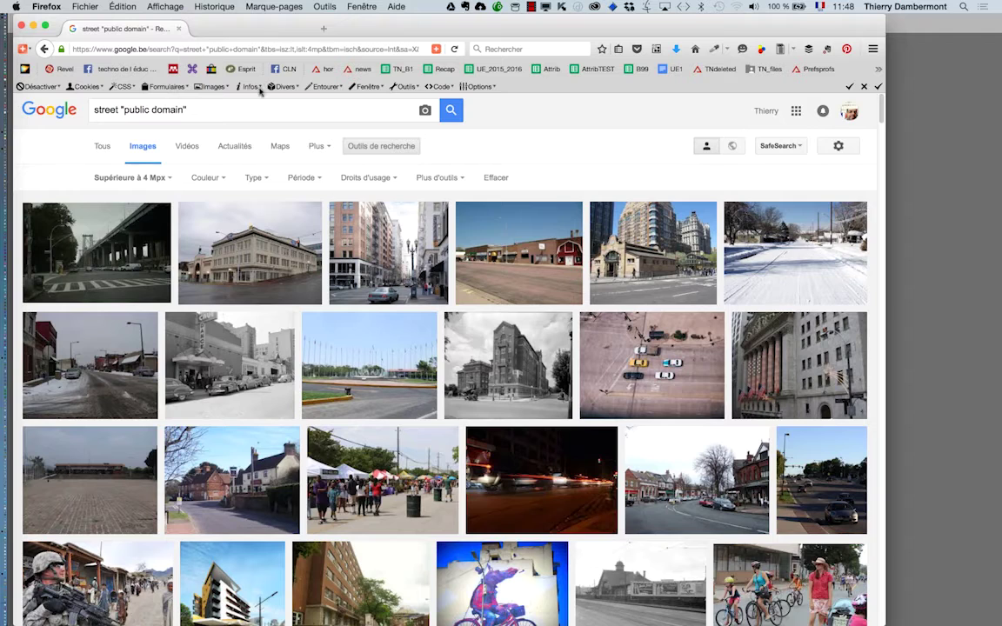
- Find the Summit Public Library photo in the results and open it at full size
scroll(623, 468, "down", 2)
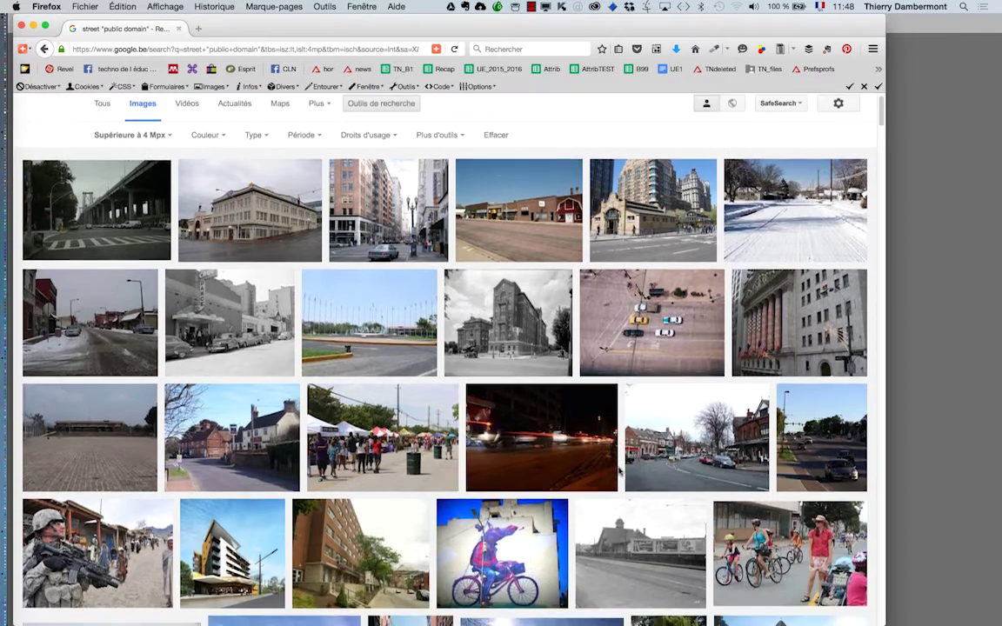
scroll(619, 471, "down", 3)
scroll(618, 472, "down", 1)
scroll(618, 472, "down", 1)
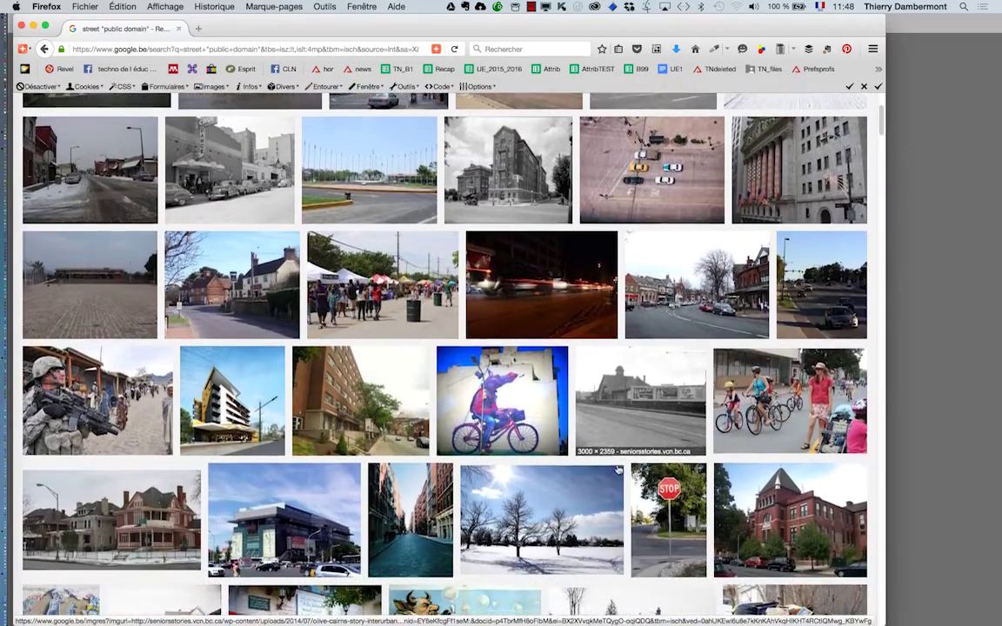
scroll(618, 471, "down", 1)
scroll(618, 470, "down", 1)
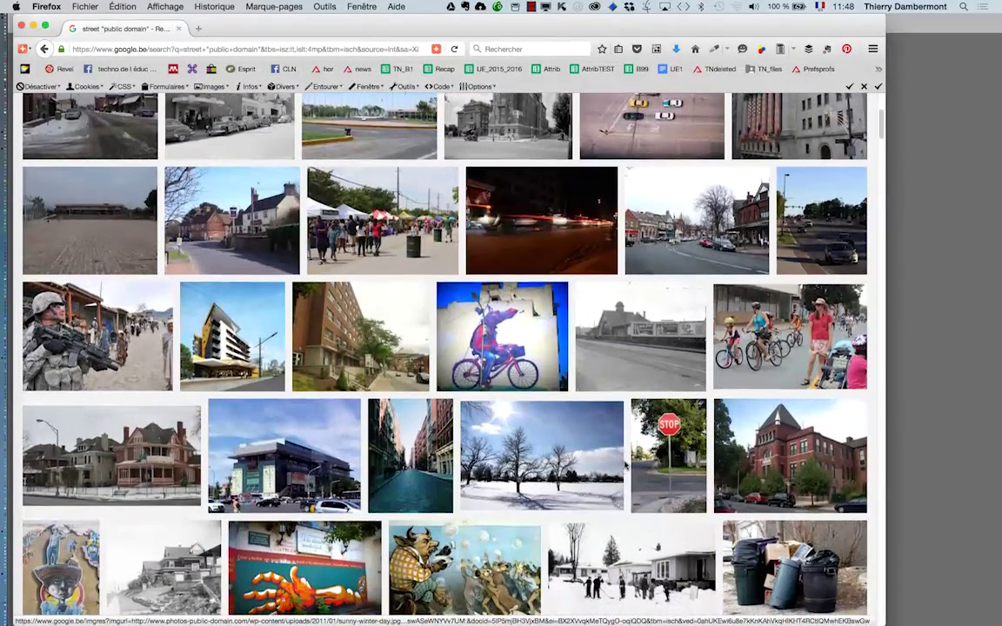
scroll(617, 471, "down", 3)
scroll(618, 470, "down", 1)
scroll(619, 470, "down", 1)
scroll(621, 469, "down", 1)
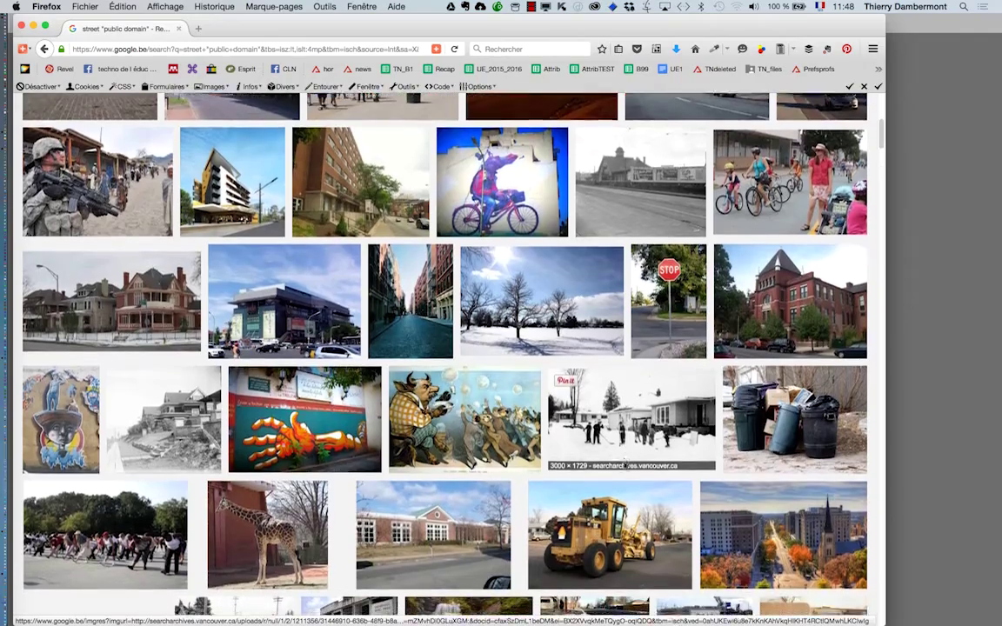
scroll(623, 468, "down", 3)
scroll(623, 468, "down", 1)
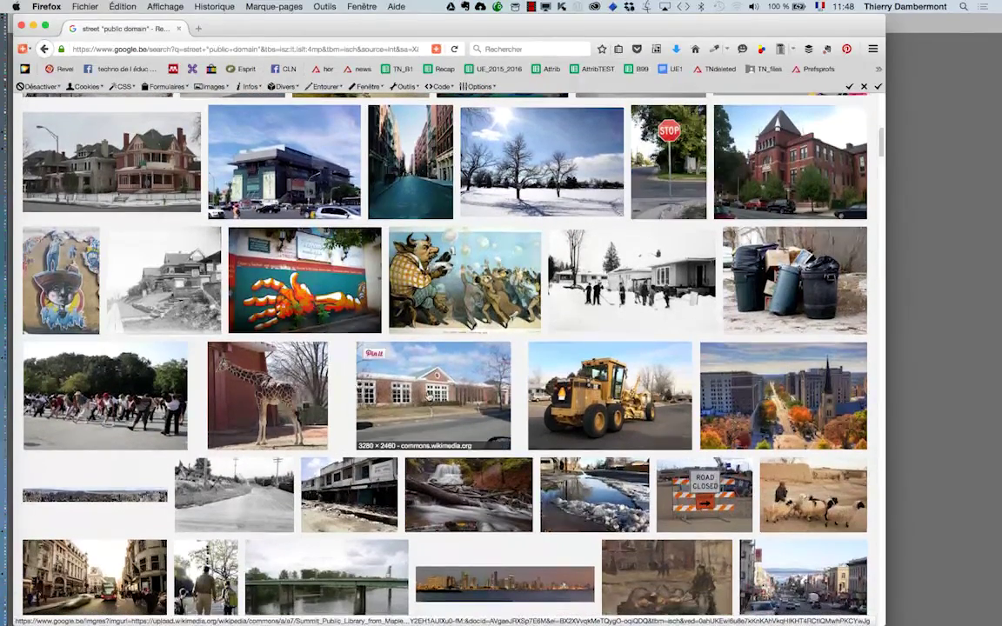
left_click(387, 358)
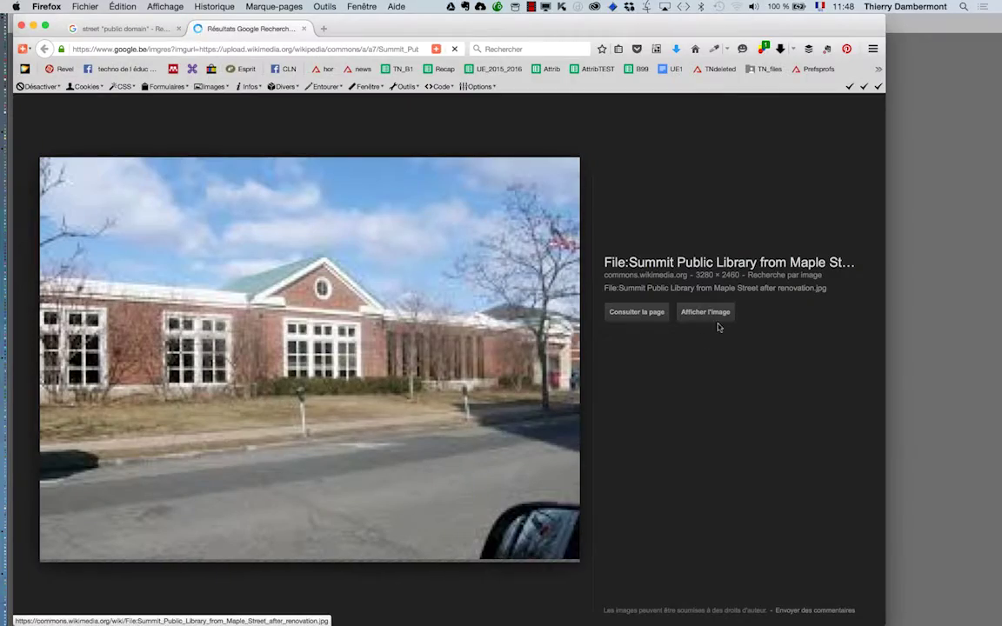
left_click(711, 313)
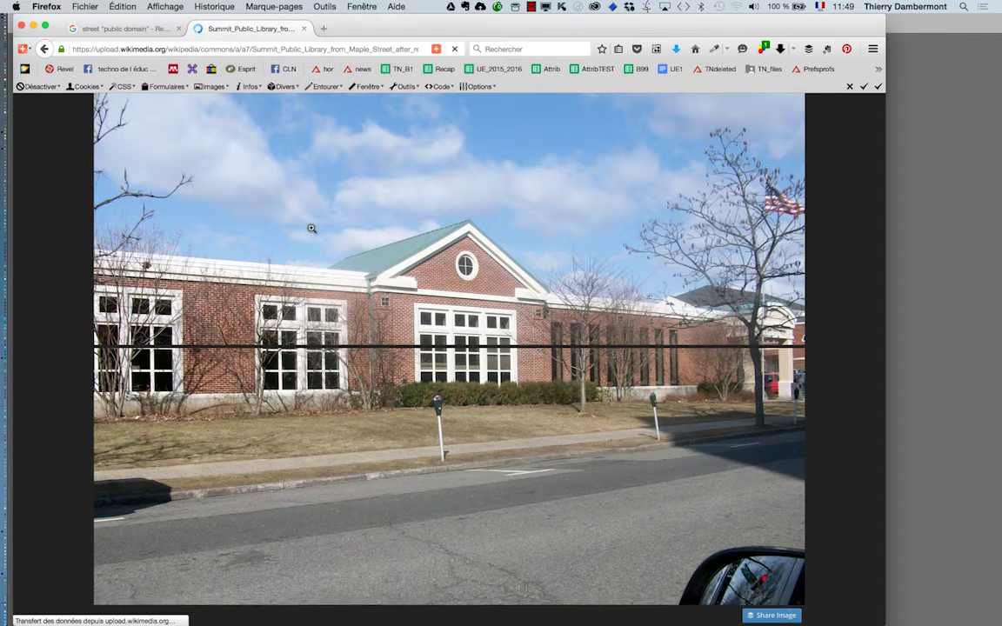
- Save the library photo into the PS avancé jour 2 sur 3 en janv 2016 folder
right_click(390, 272)
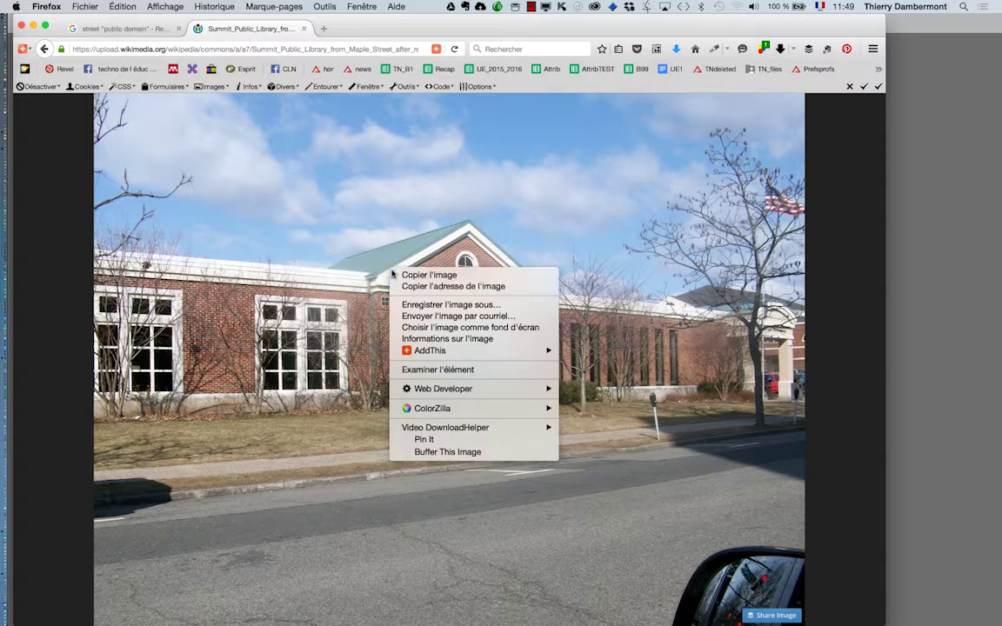
left_click(480, 306)
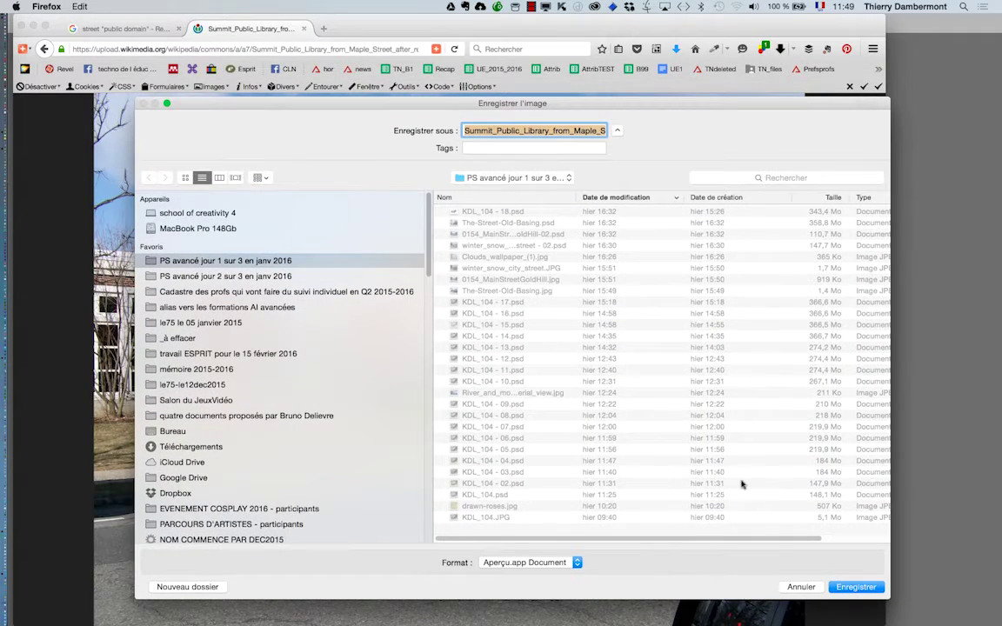
left_click(296, 277)
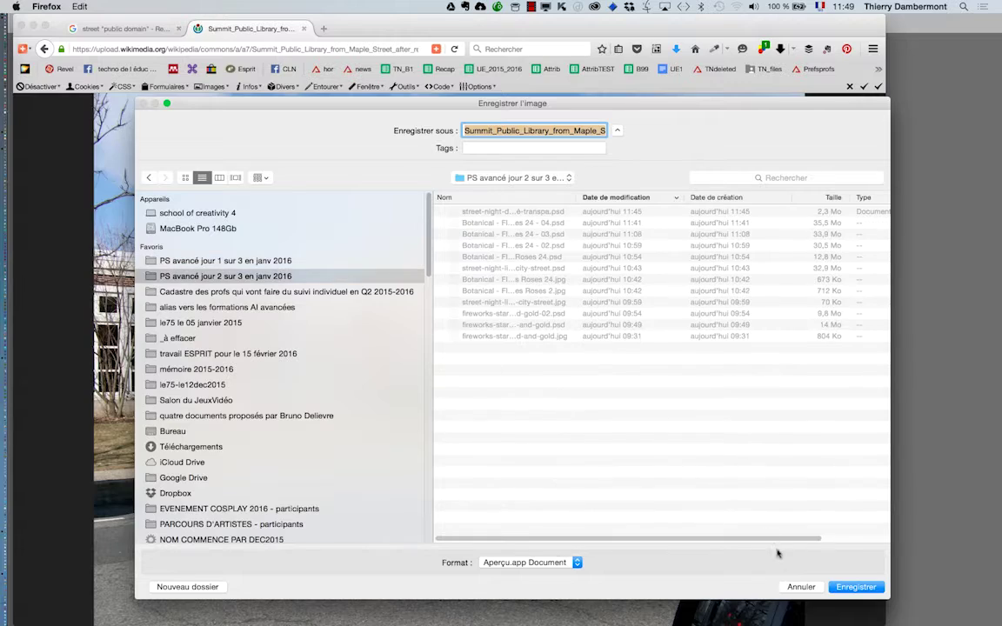
left_click(839, 588)
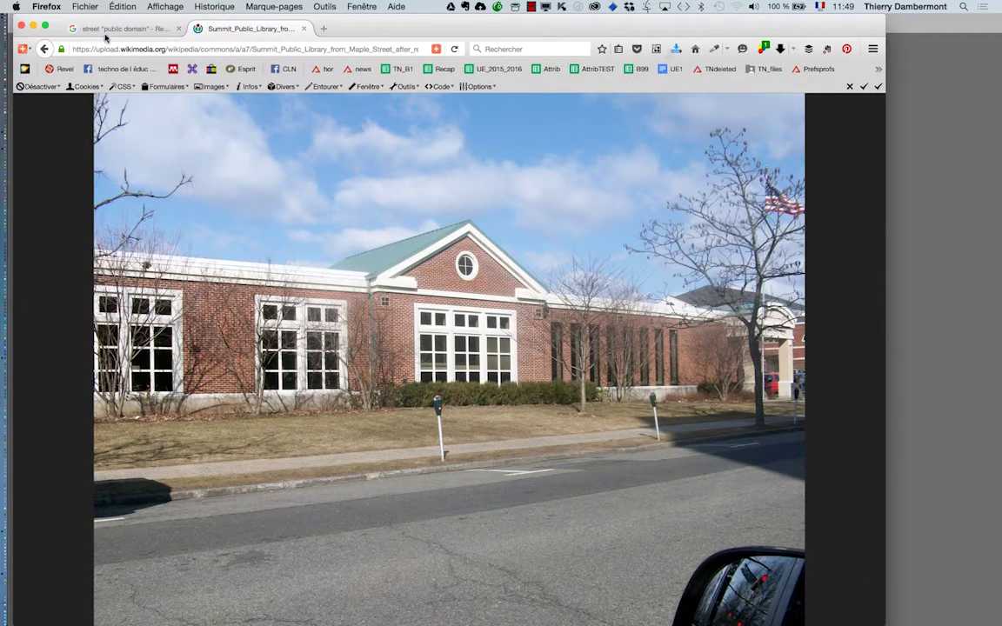
- Return to the Google Images results and switch back to Photoshop
left_click(143, 33)
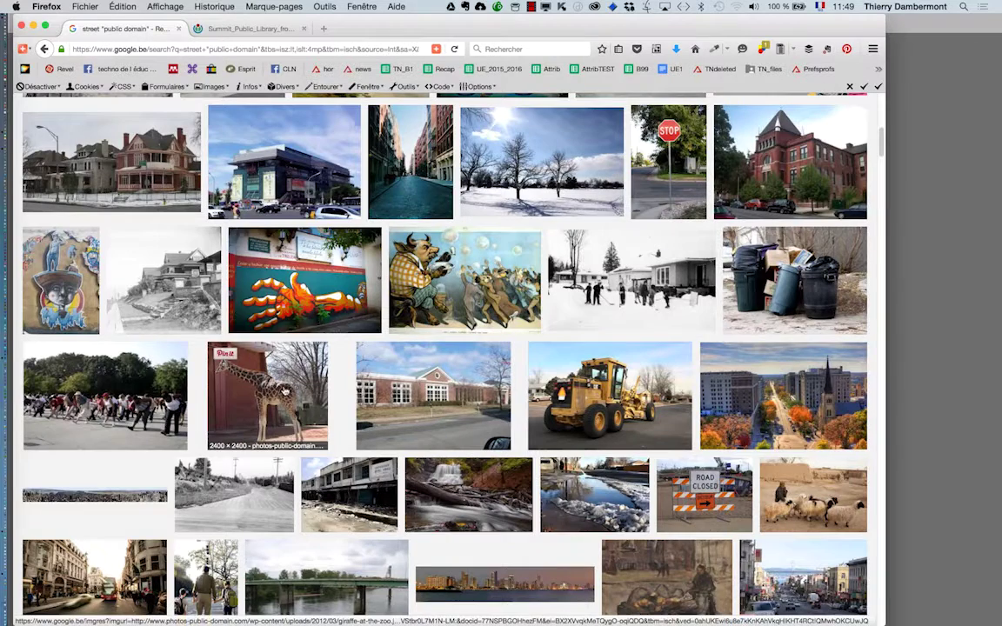
mouse_move(285, 163)
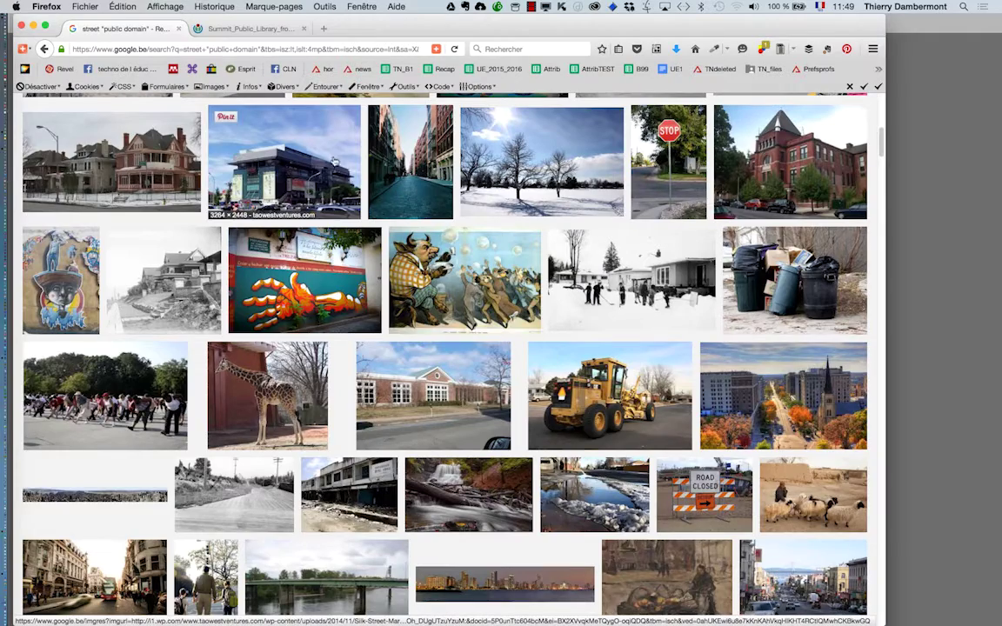
scroll(304, 180, "up", 1)
scroll(219, 145, "up", 8)
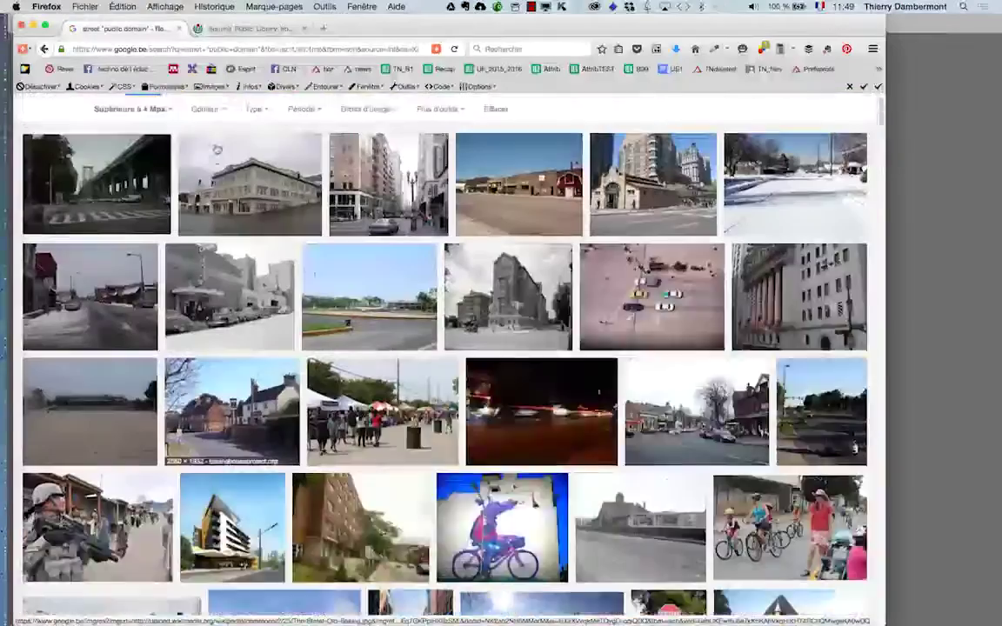
scroll(165, 169, "up", 2)
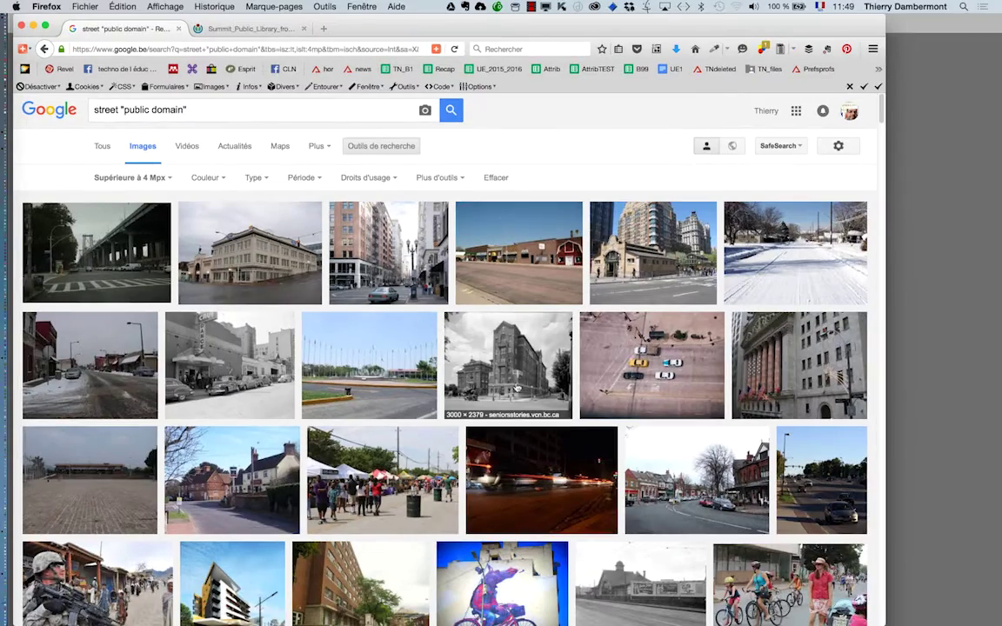
key("super+Tab")
key("super+Tab")
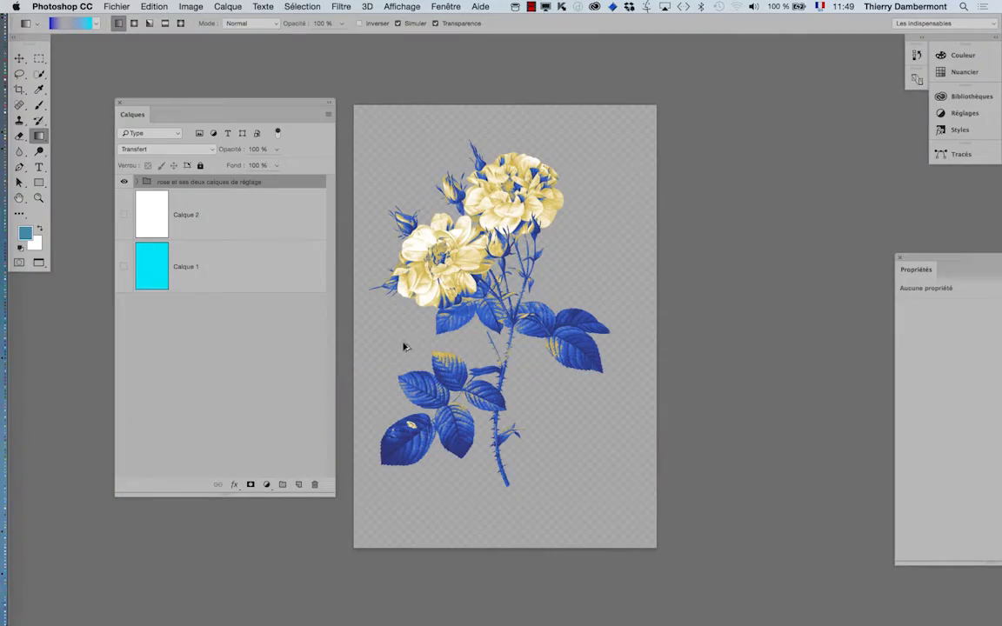
- Open the saved library street photo and leave full-screen mode
left_click(126, 6)
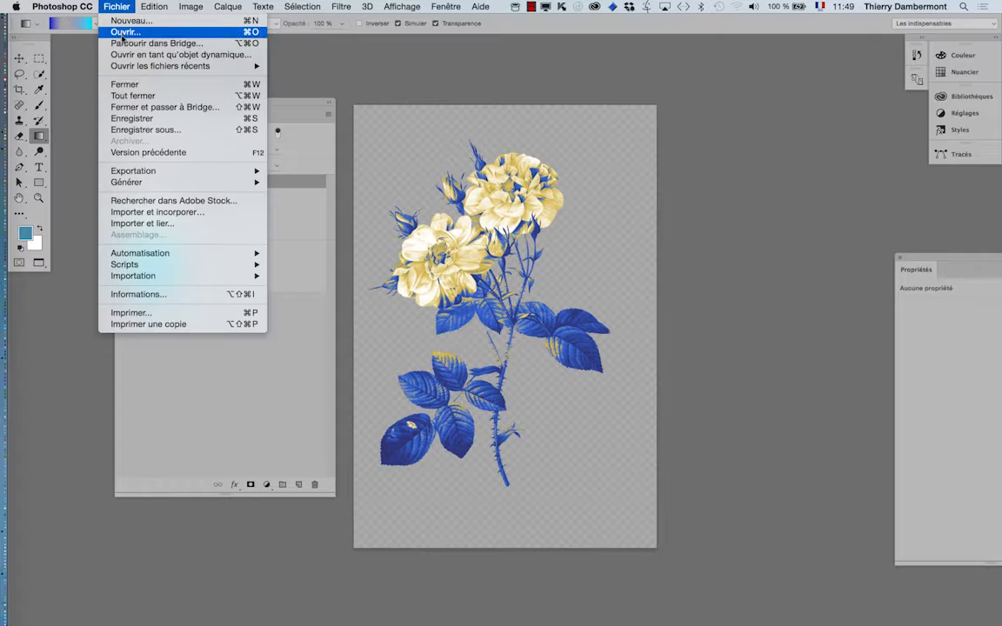
left_click(114, 30)
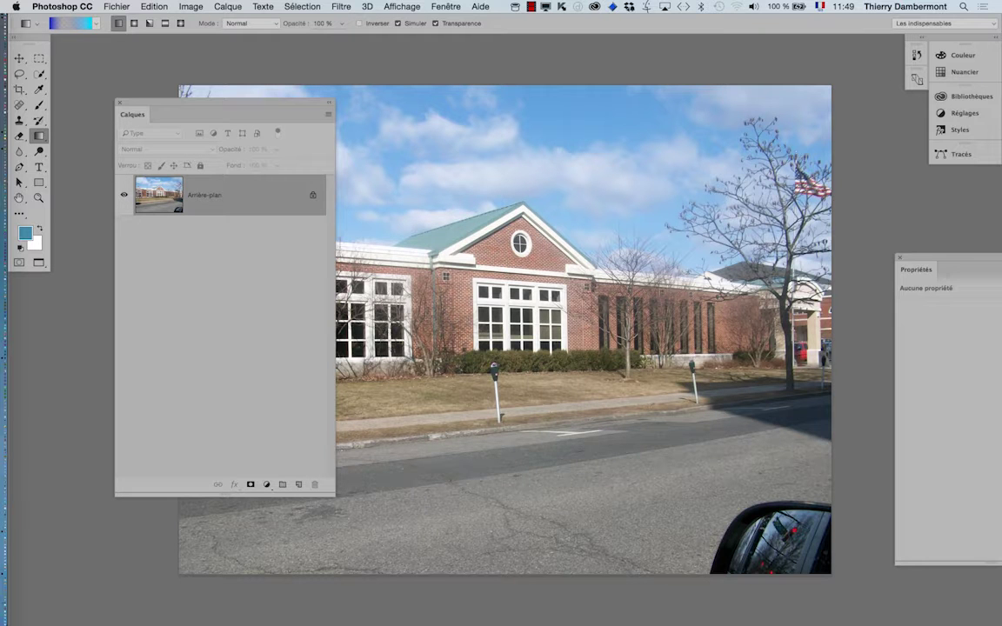
key("f")
key("f")
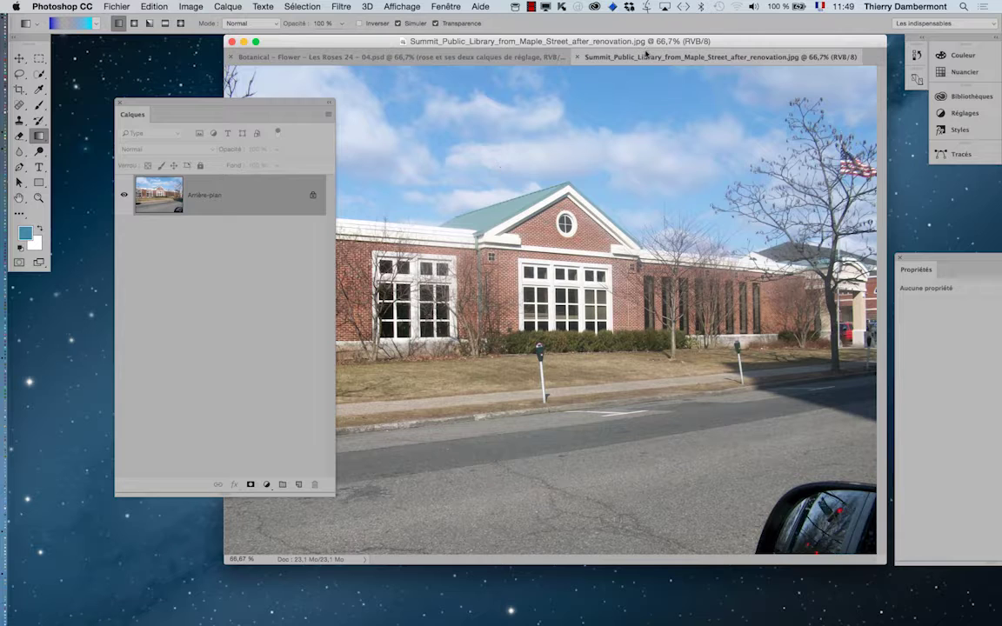
- Float the library photo in its own window and resize both document windows side by side
left_click_drag(646, 54, 644, 193)
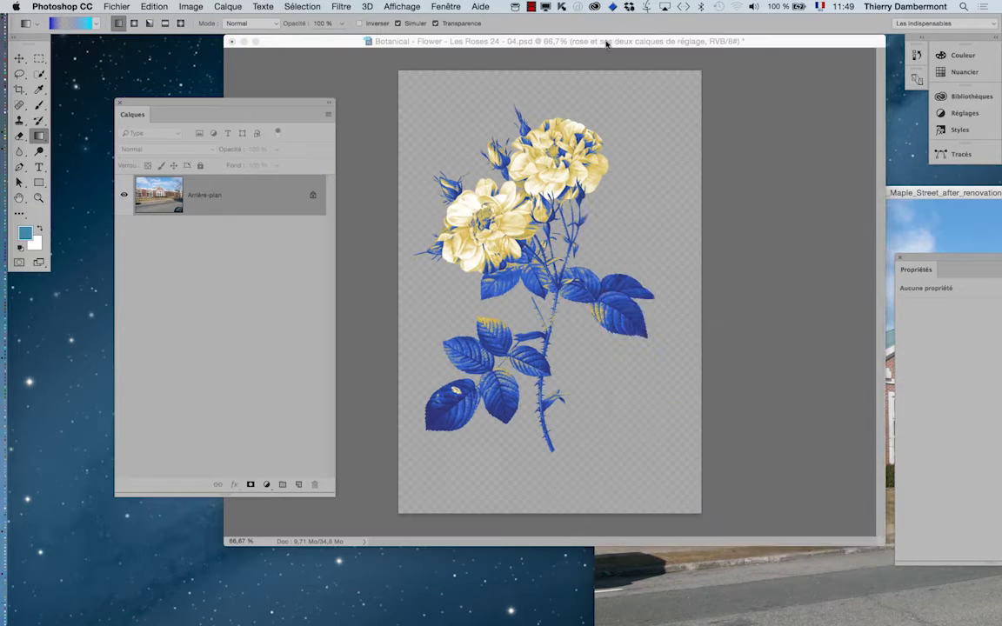
left_click_drag(606, 45, 412, 68)
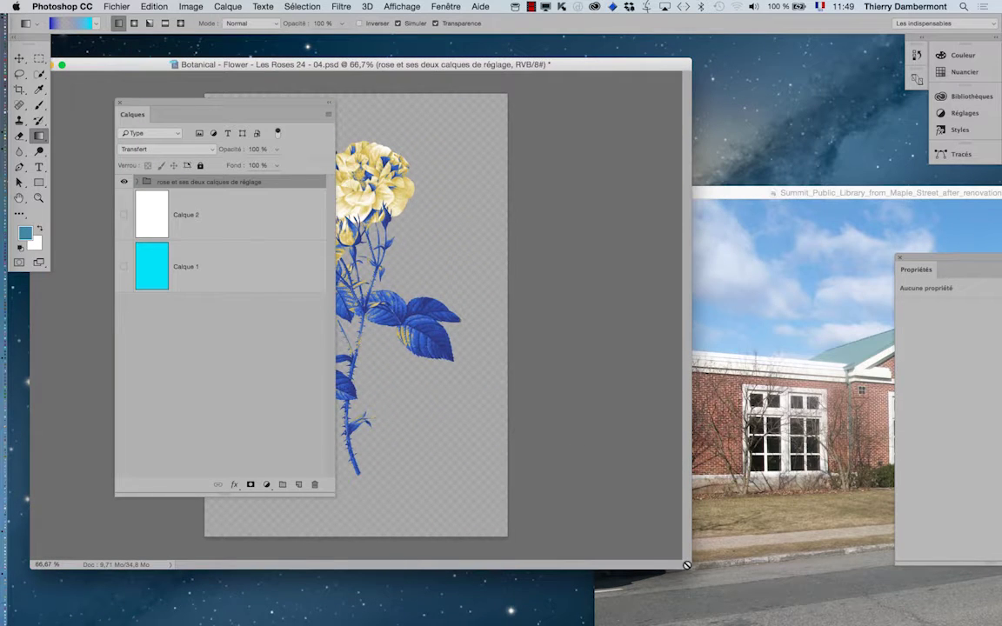
left_click_drag(687, 565, 475, 555)
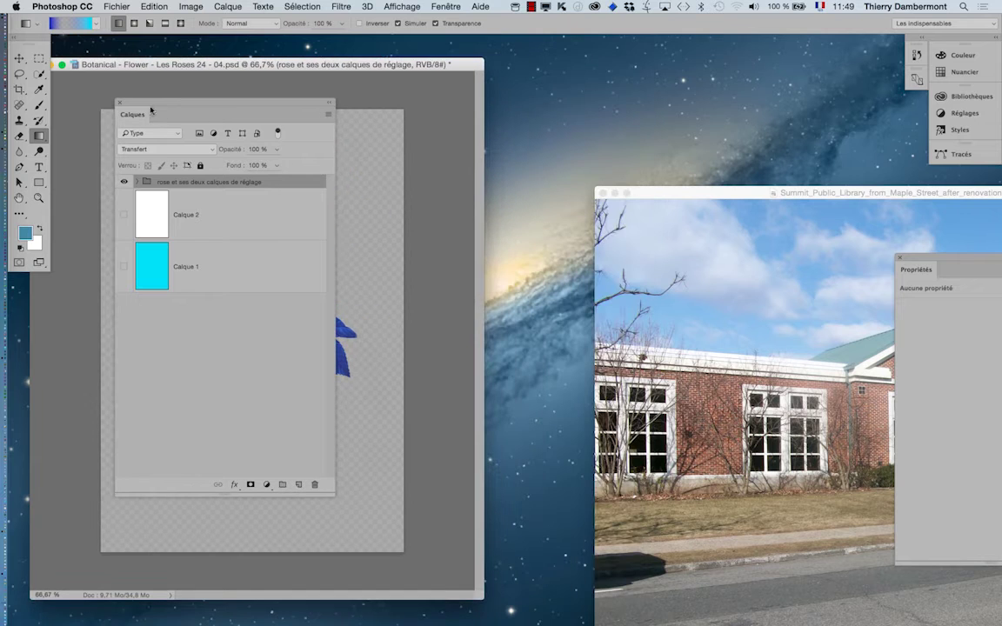
left_click(121, 104)
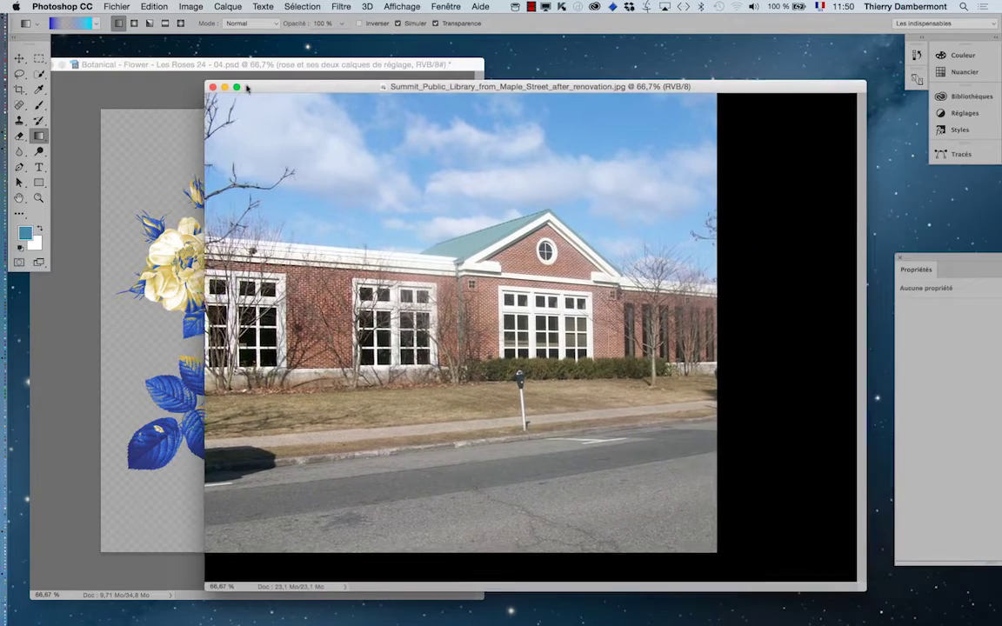
left_click_drag(642, 194, 173, 88)
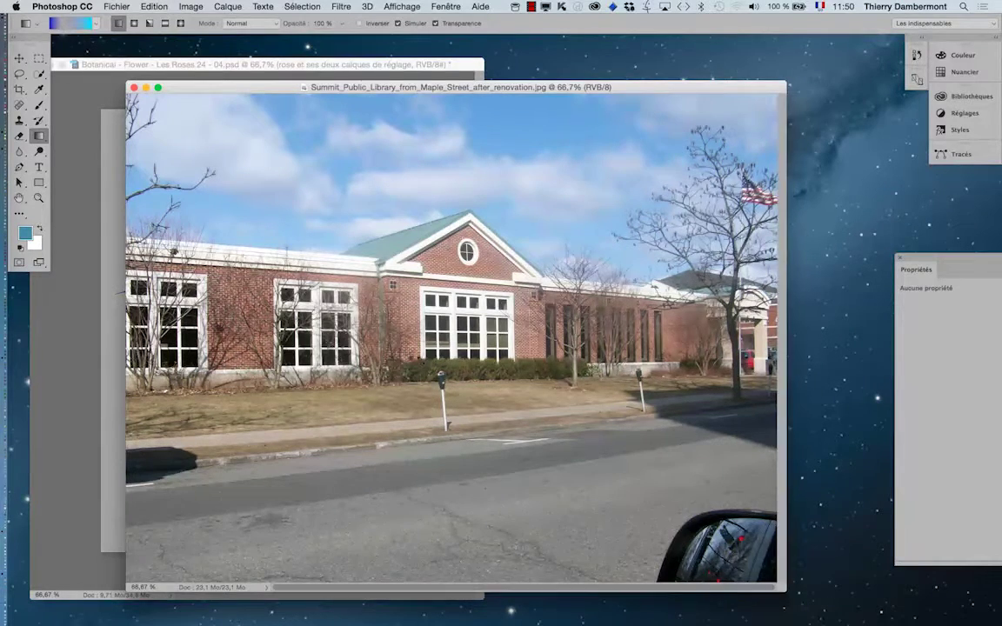
left_click_drag(784, 590, 583, 437)
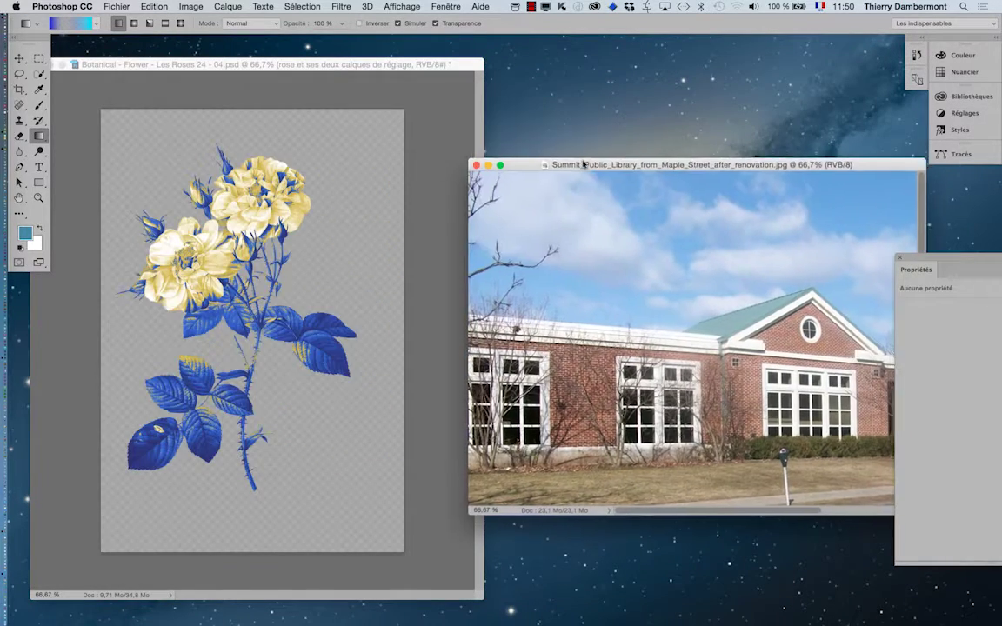
left_click_drag(235, 90, 589, 153)
- Reopen the Layers panel from the Fenêtre menu and move it off the rose
left_click(444, 7)
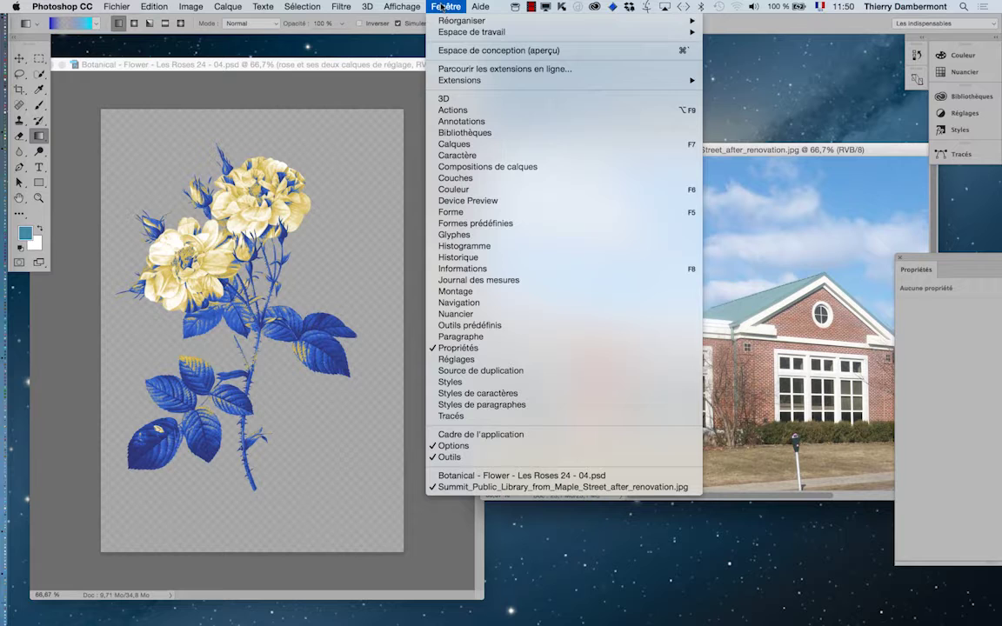
left_click(487, 143)
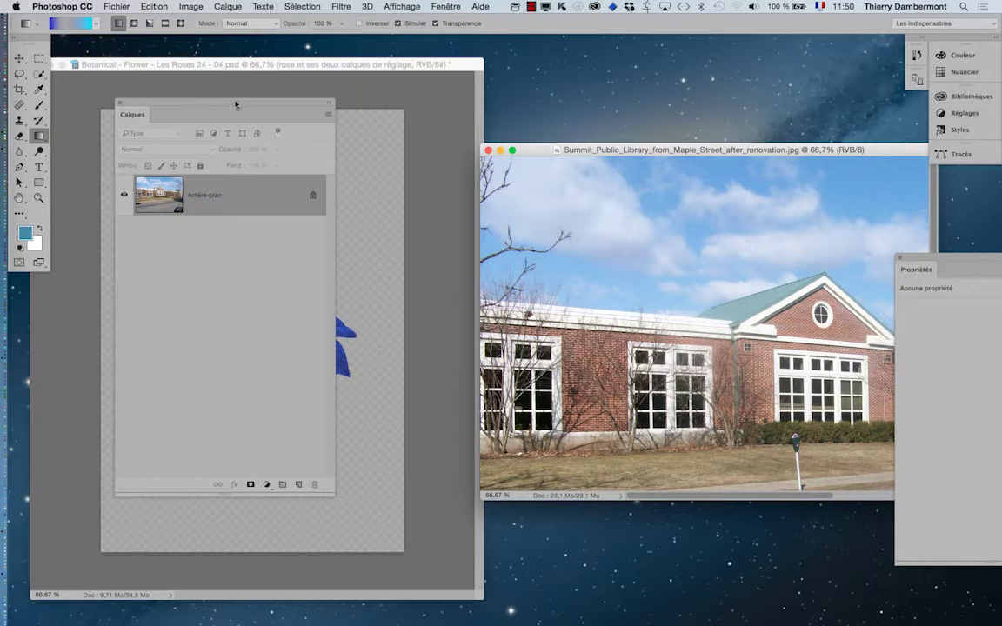
left_click_drag(235, 104, 459, 198)
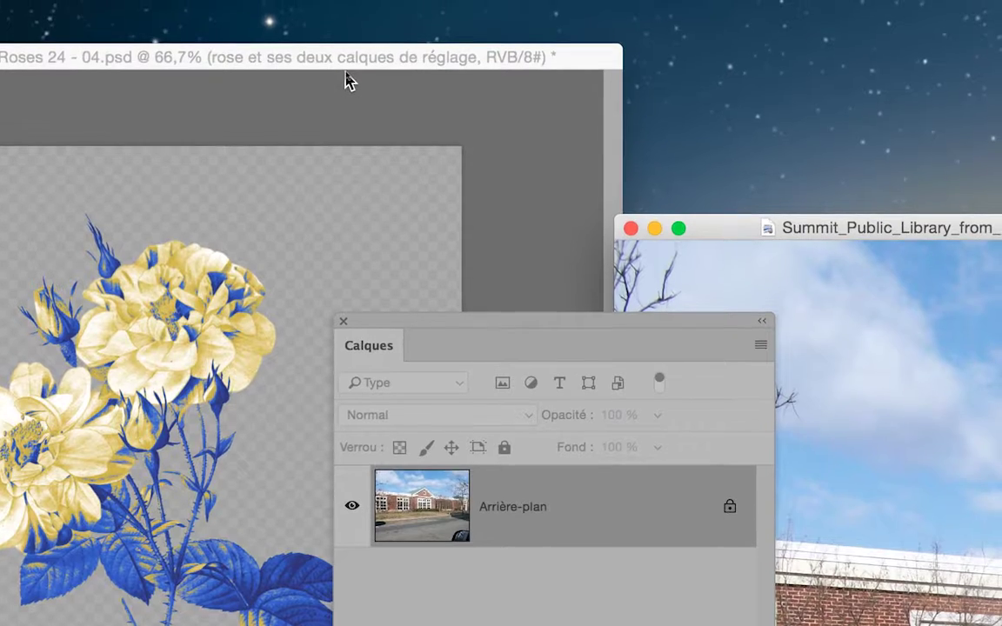
- Activate the rose document, browse its gradient map and Noir et blanc 1 layers, then collapse the group
left_click(345, 81)
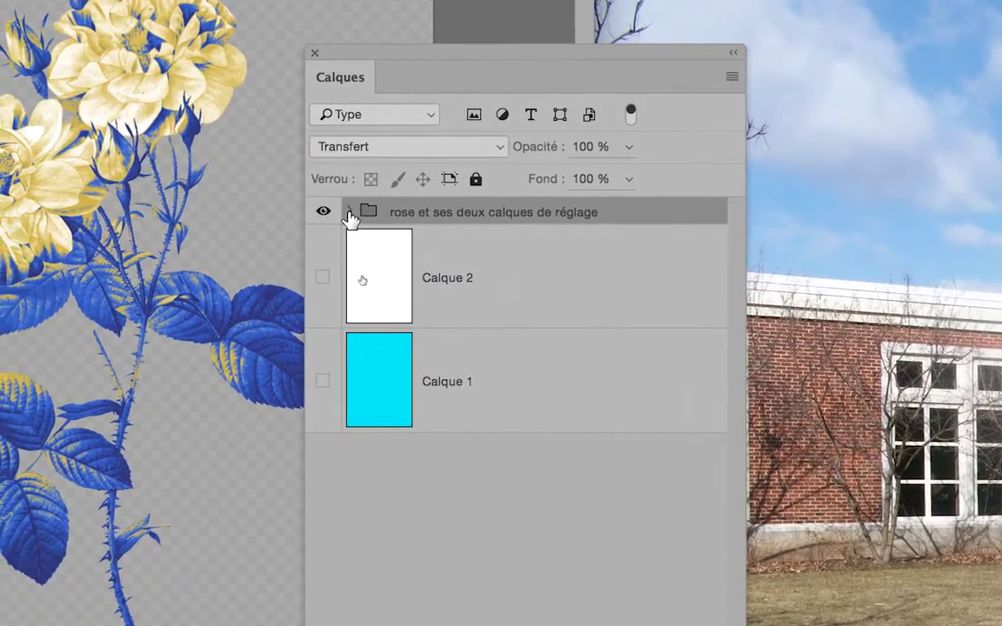
left_click(350, 214)
left_click(361, 240)
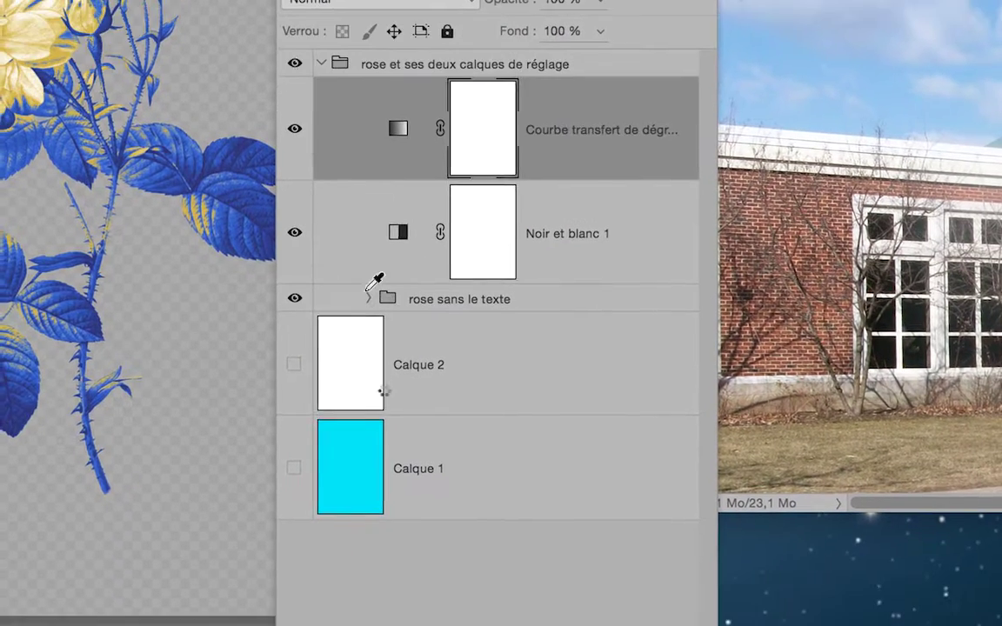
left_click(369, 278)
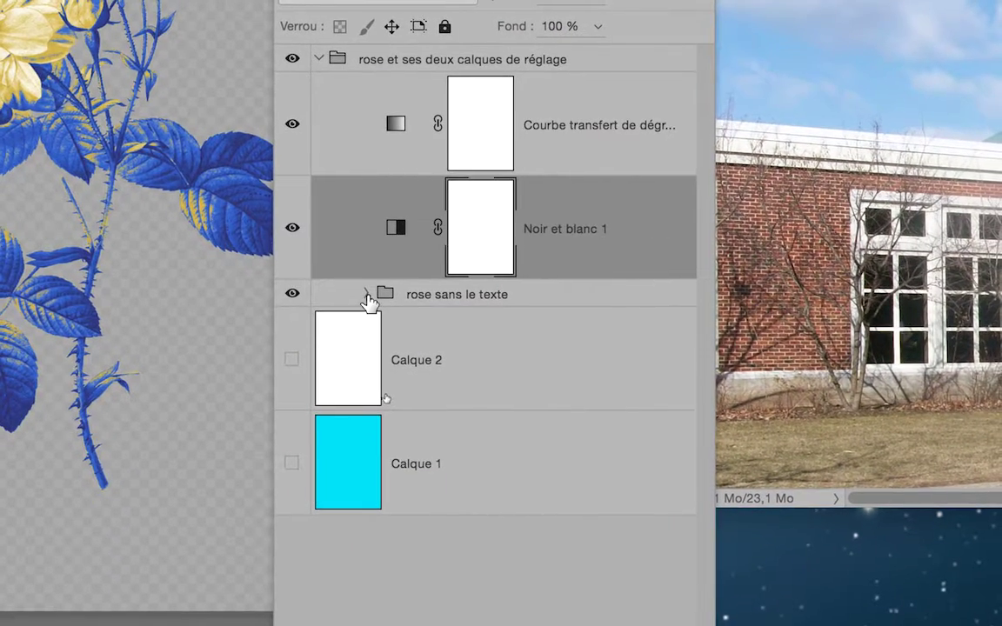
left_click(366, 294)
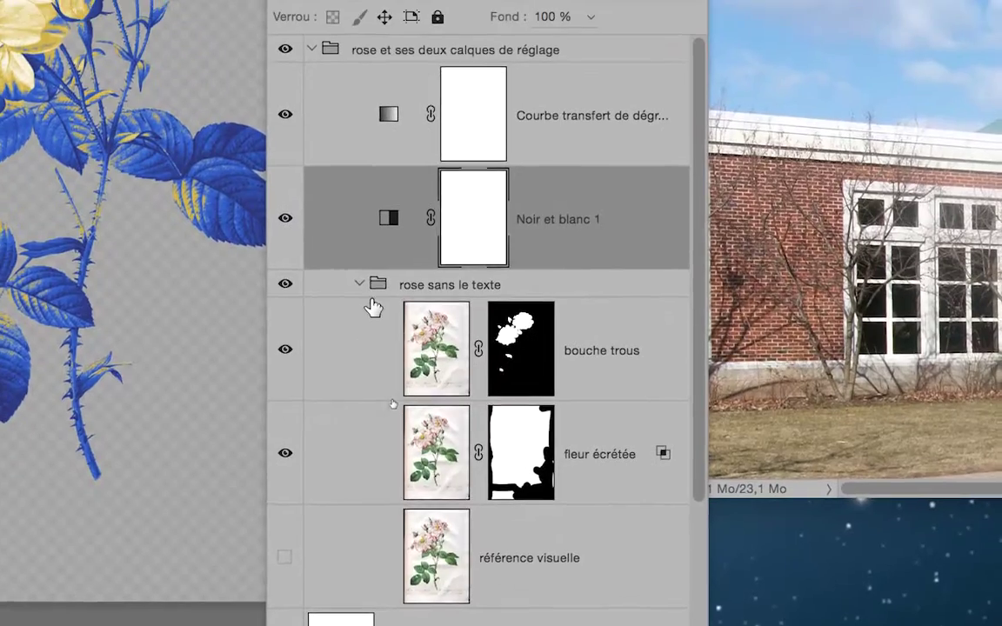
left_click(367, 294)
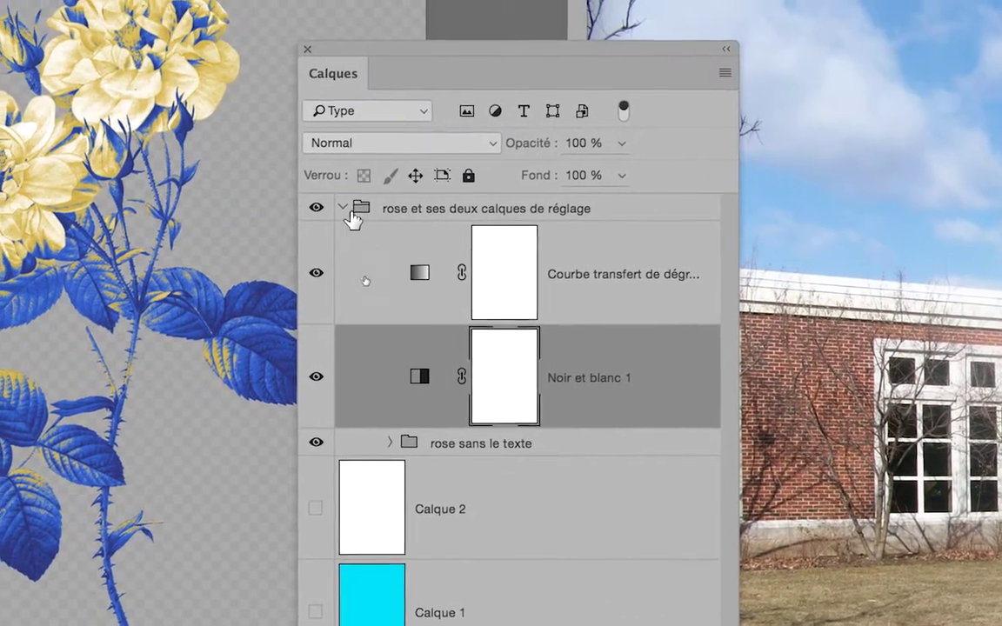
left_click(348, 211)
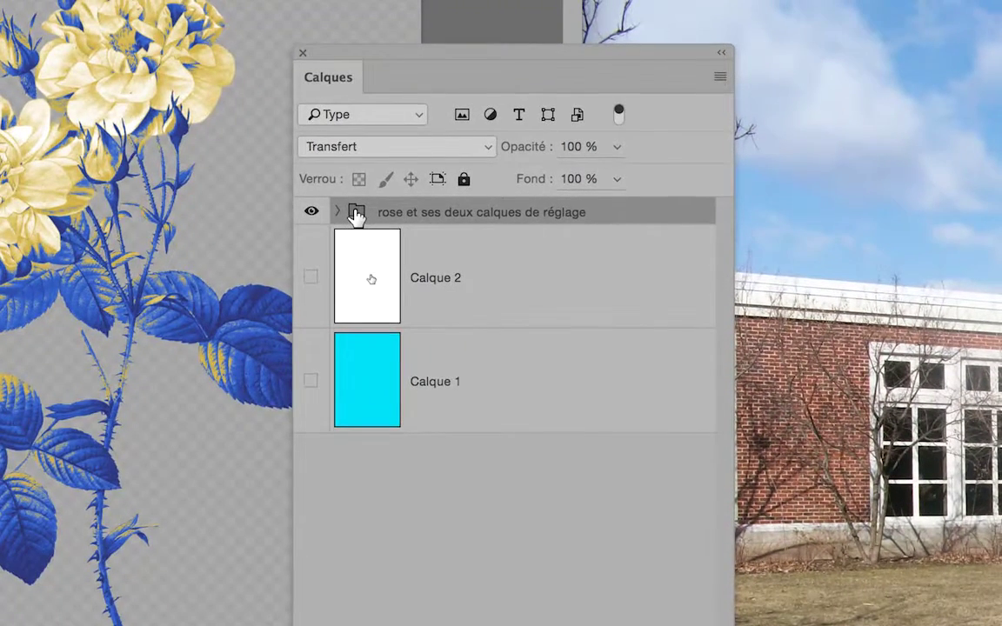
- Drag the rose group into the library photo, then reposition its window and the Layers panel over it
left_click_drag(356, 215, 582, 246)
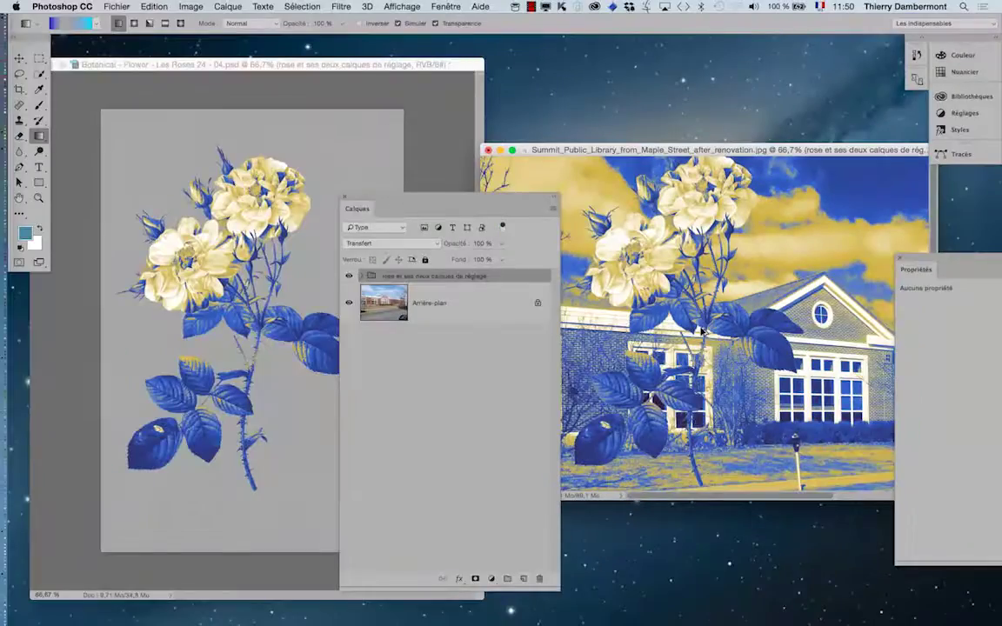
left_click_drag(537, 202, 209, 548)
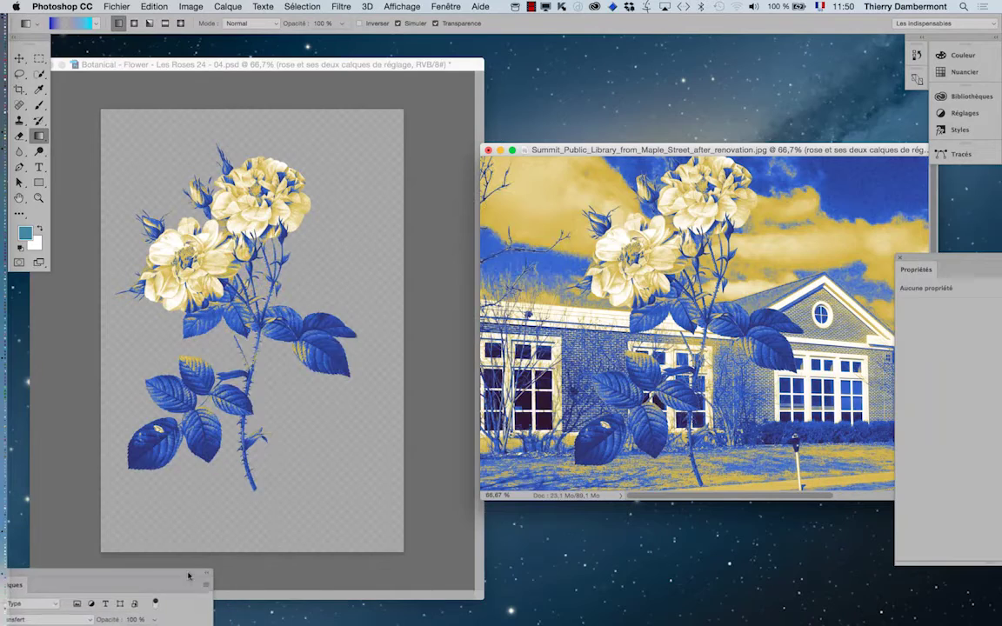
left_click_drag(552, 152, 439, 55)
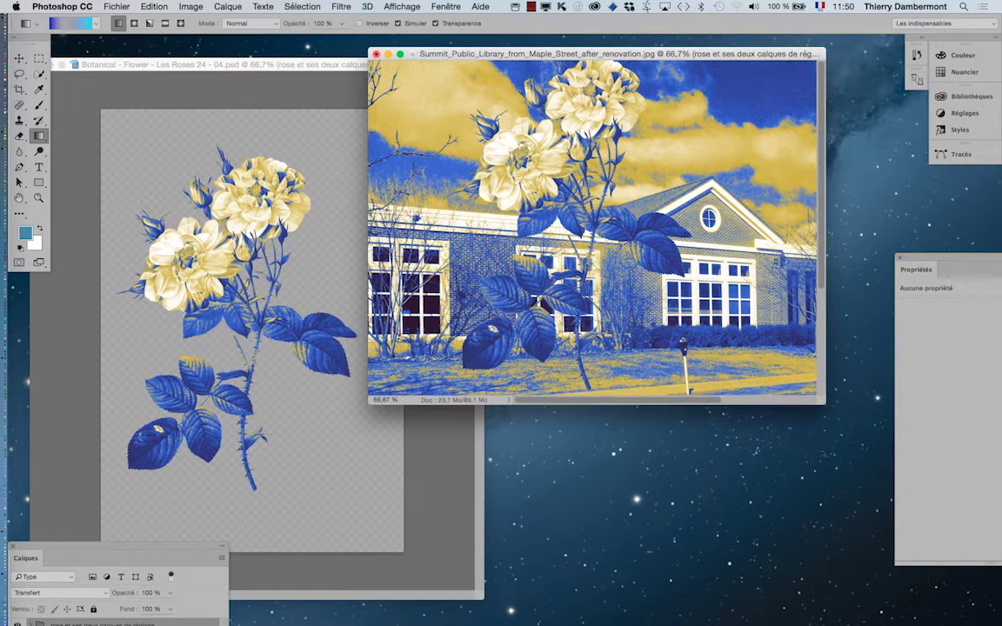
left_click(400, 54)
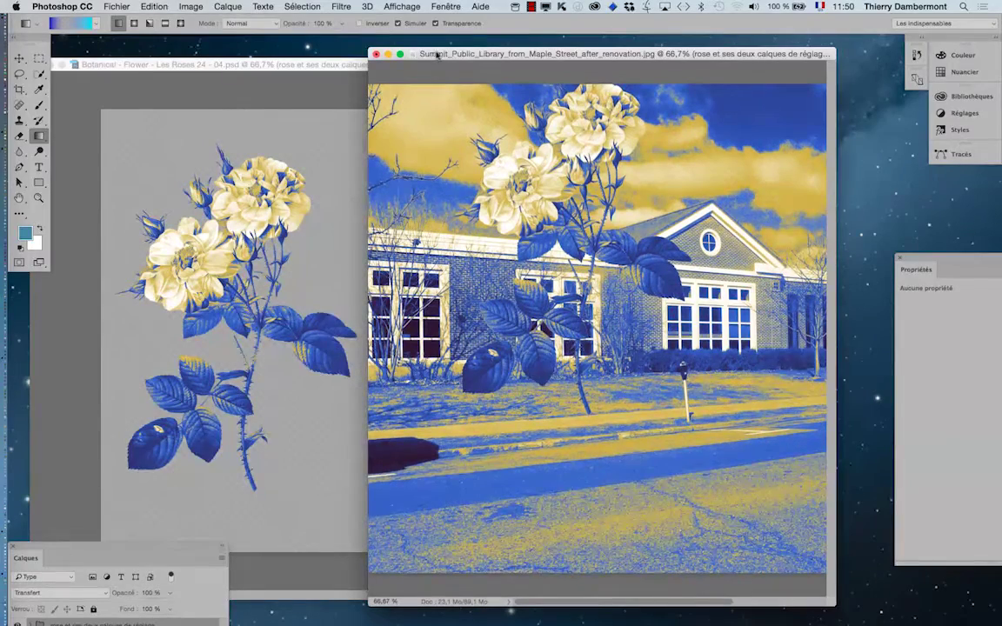
left_click_drag(438, 54, 489, 47)
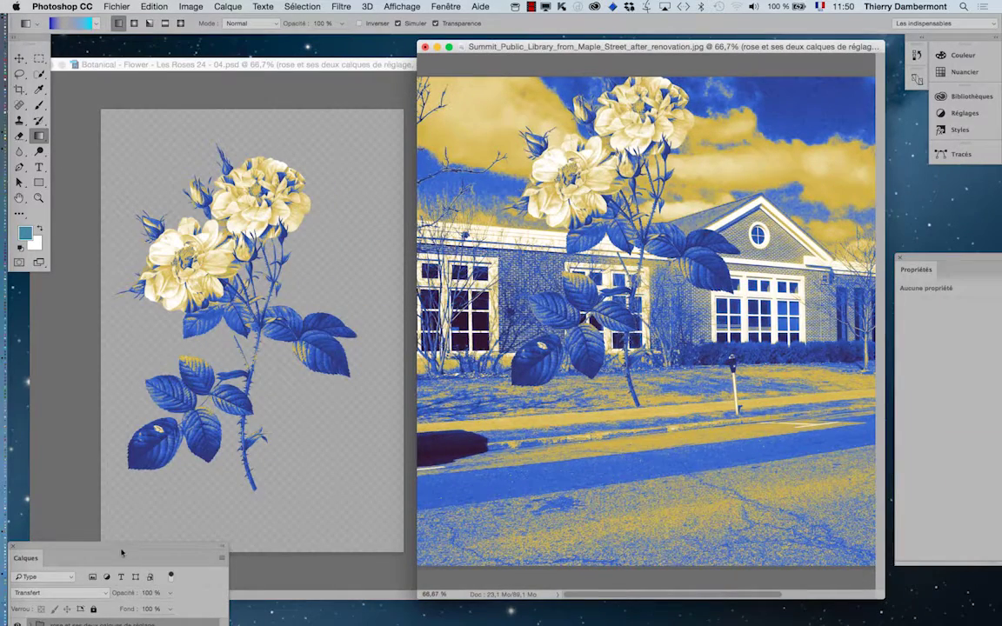
left_click_drag(121, 553, 861, 154)
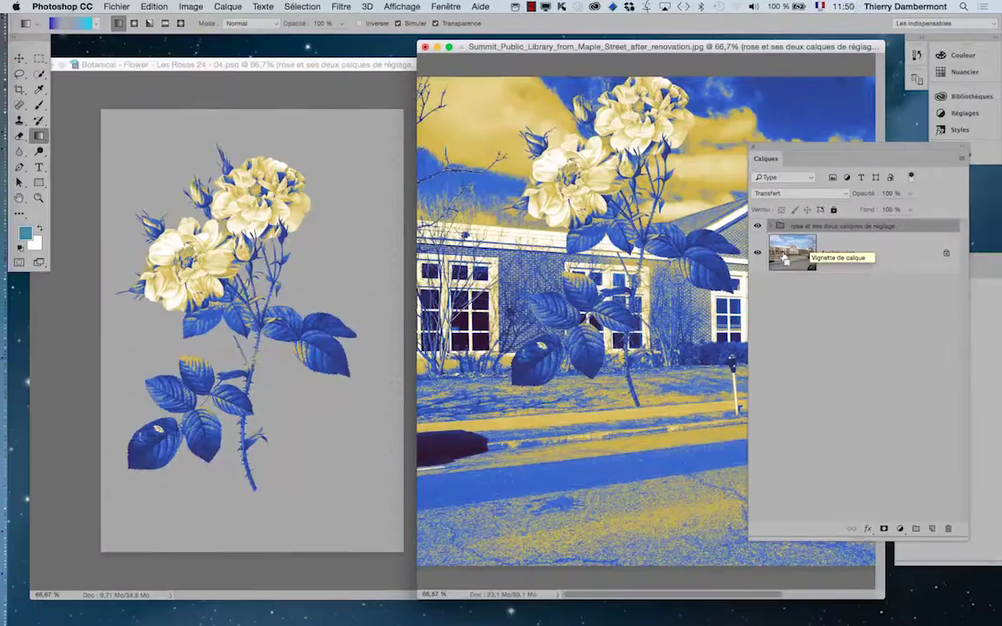
- Position the rose over the library building's left wing, moving the Layers panel out of the way
mouse_move(808, 150)
left_mouse_down()
mouse_move(657, 166)
mouse_move(187, 354)
left_mouse_up()
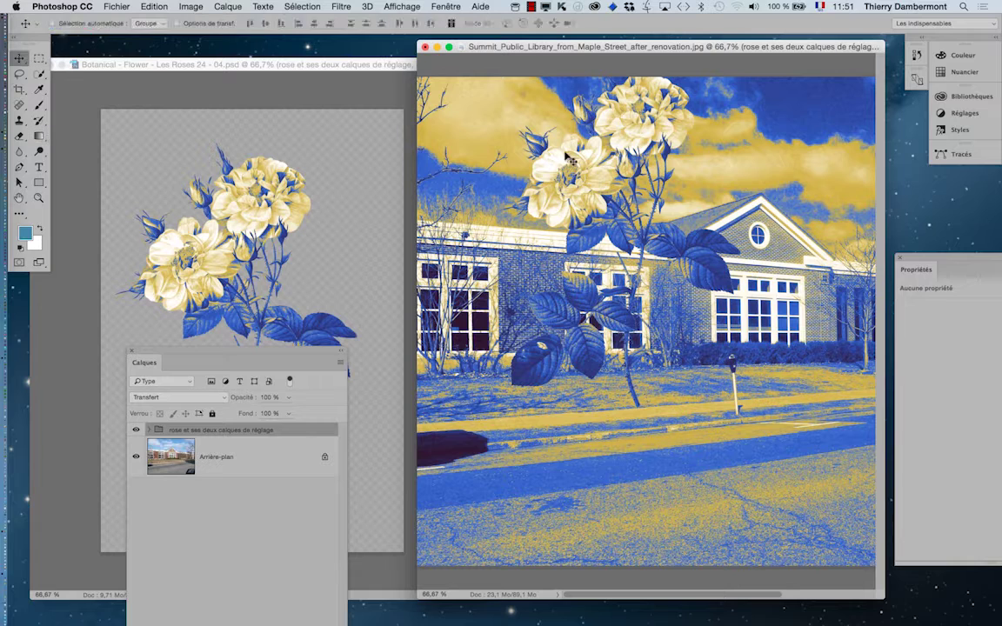
mouse_move(575, 177)
left_mouse_down()
mouse_move(643, 222)
mouse_move(537, 239)
mouse_move(534, 227)
mouse_move(622, 239)
left_mouse_up()
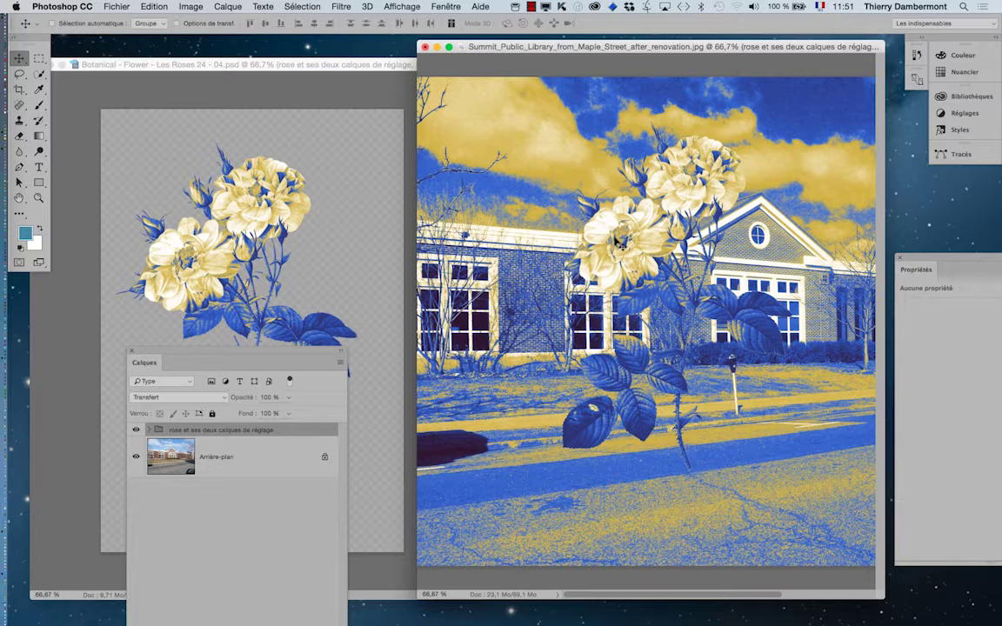
mouse_move(624, 237)
left_mouse_down()
mouse_move(576, 271)
mouse_move(520, 268)
left_mouse_up()
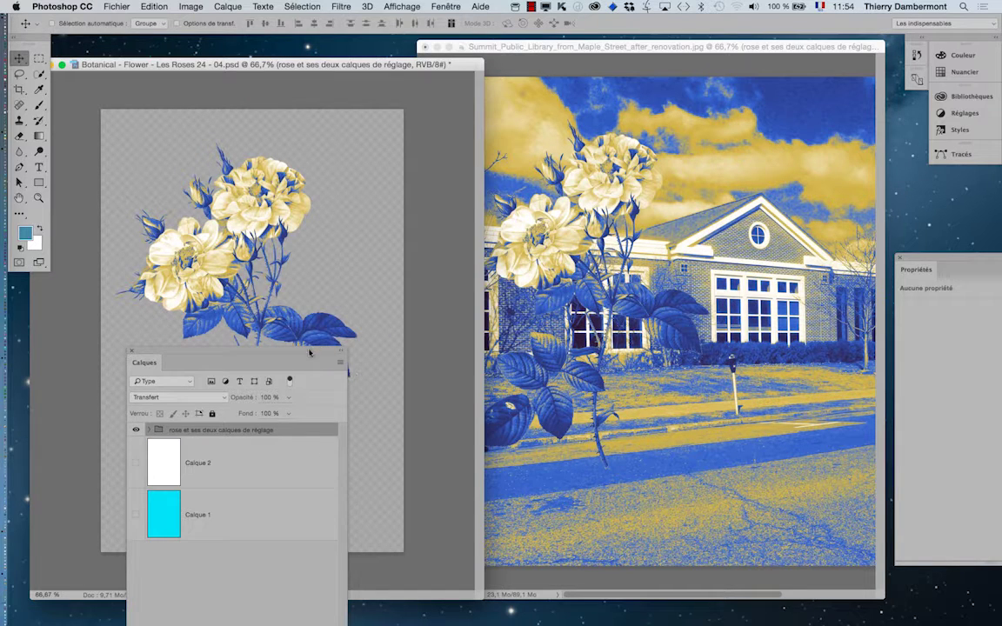
mouse_move(309, 352)
left_mouse_down()
mouse_move(368, 269)
mouse_move(416, 127)
left_mouse_up()
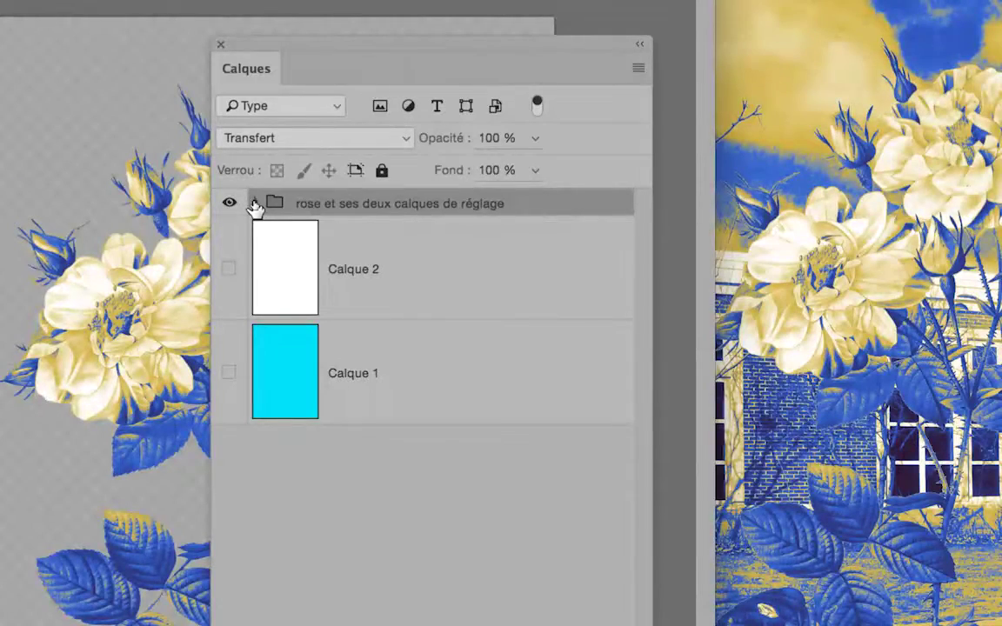
- Expand the rose group and its rose sans le texte subgroup to inspect their layers
left_click(254, 203)
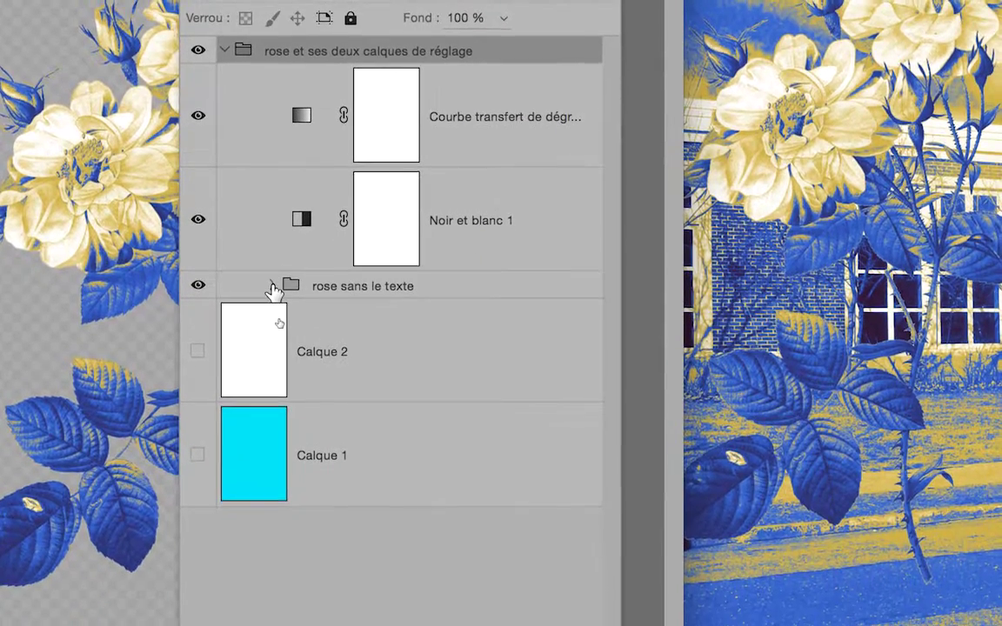
left_click(272, 286)
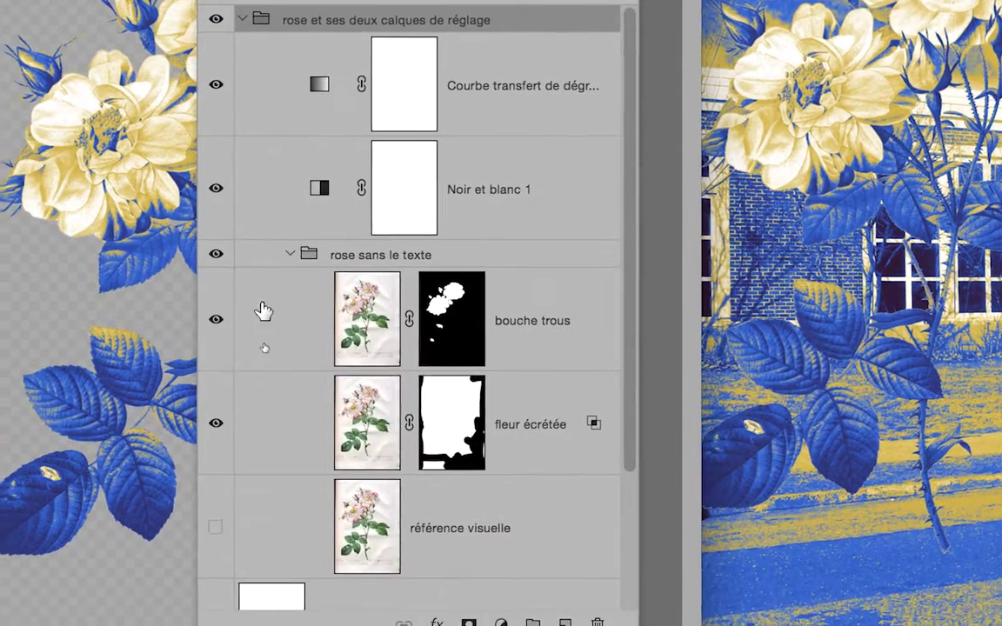
scroll(252, 385, "down", 3)
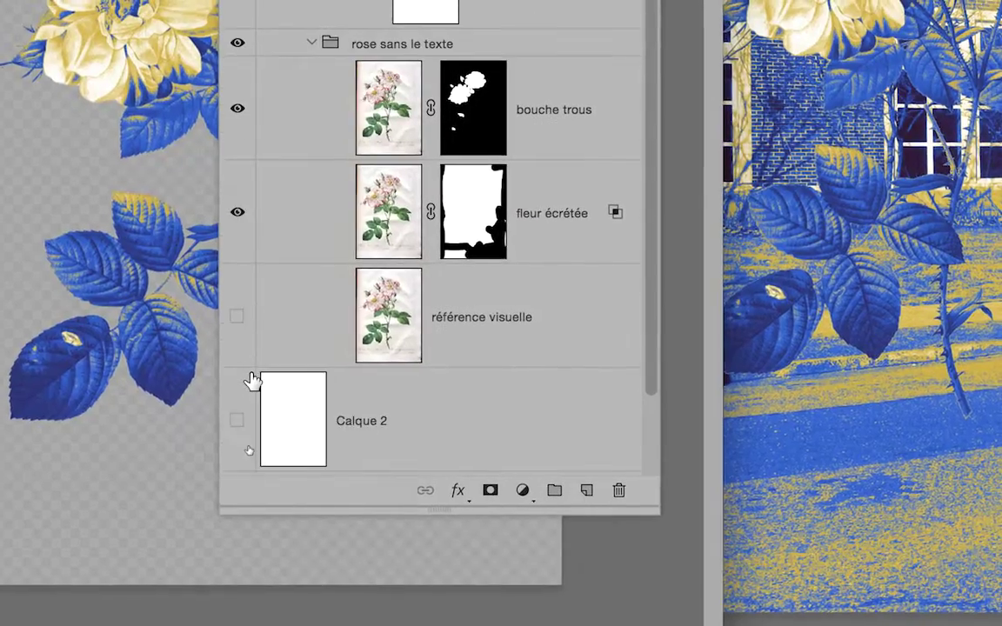
scroll(248, 389, "down", 2)
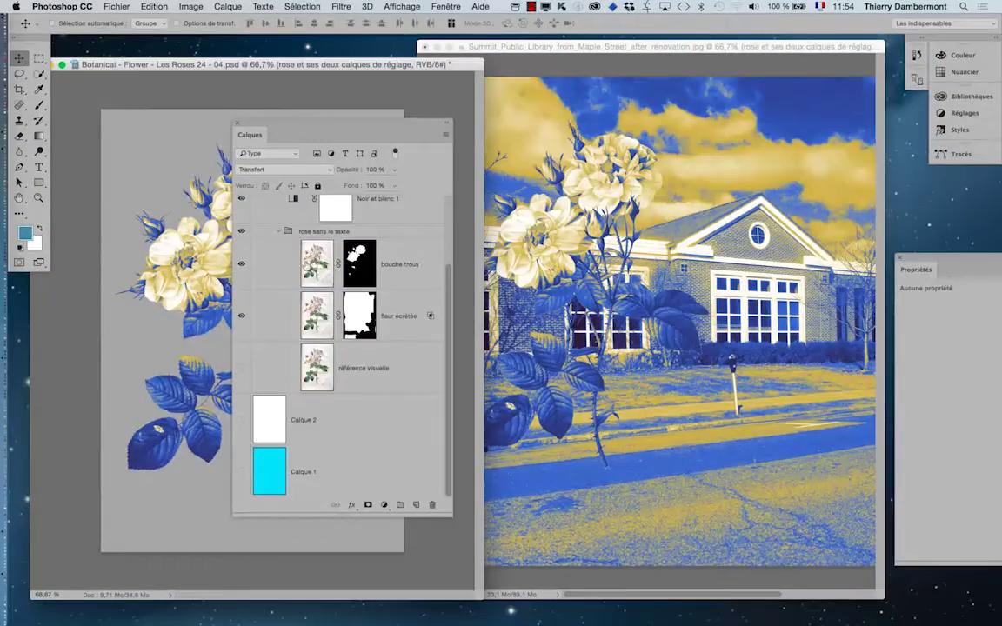
scroll(285, 242, "up", 3)
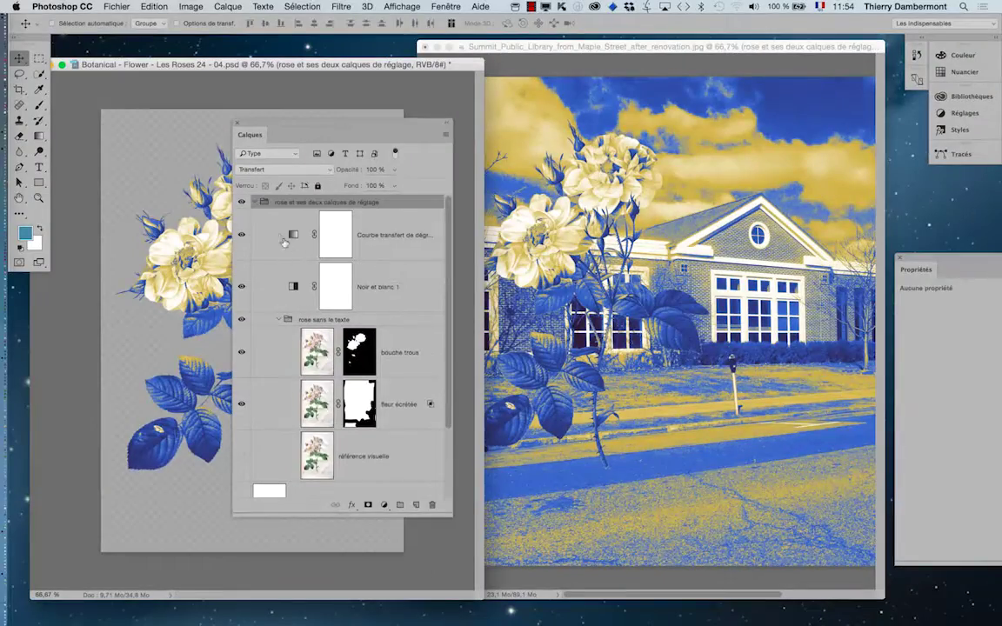
left_click(278, 320)
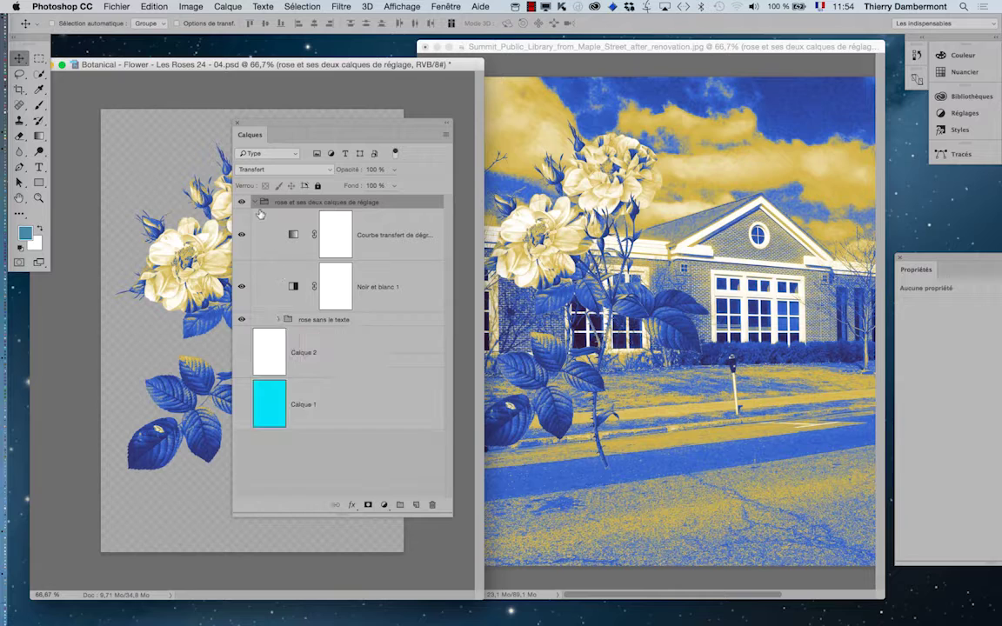
left_click(254, 202)
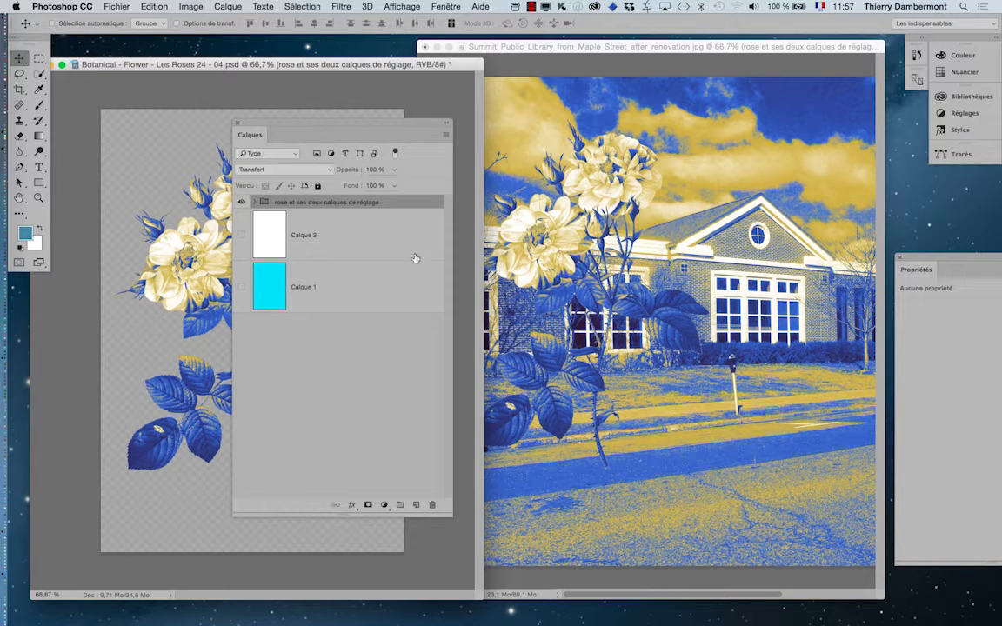
left_click(254, 203)
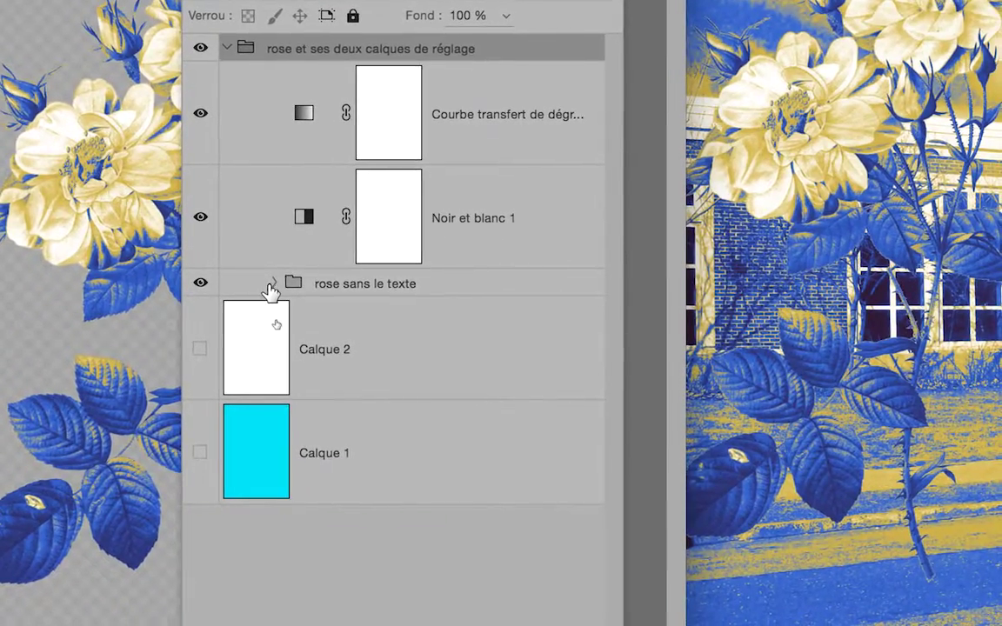
left_click(271, 287)
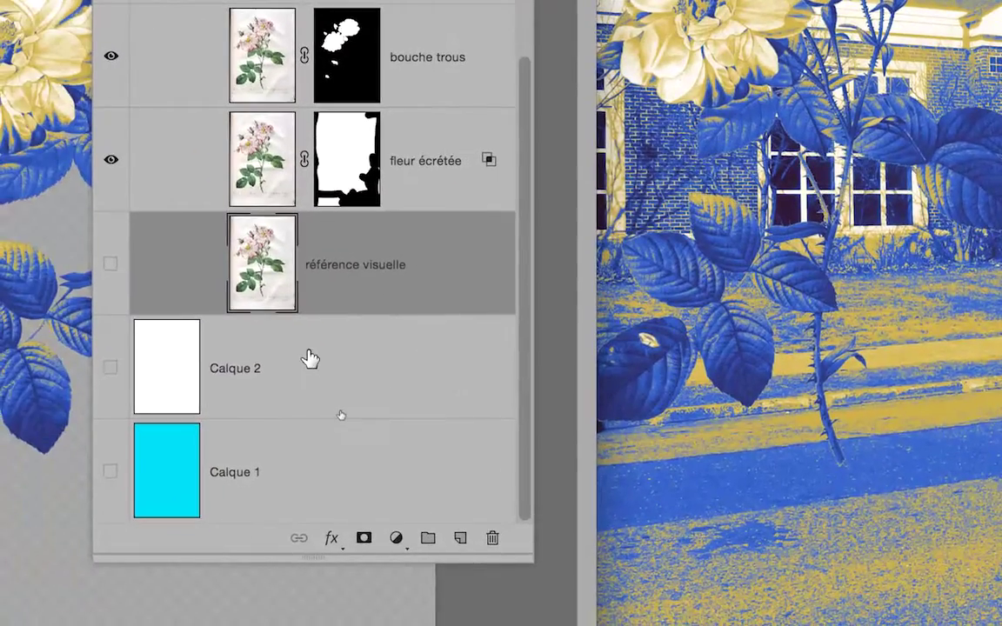
- Select Calque 2 with référence visuelle, move the Botanical window right, and close it
left_click(320, 353, "shift")
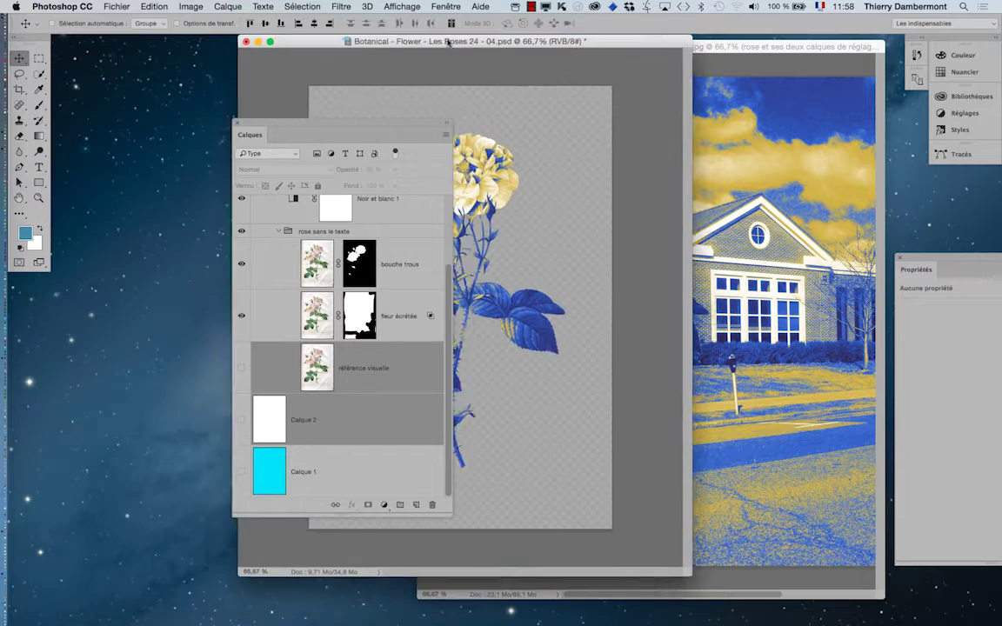
left_click_drag(228, 65, 404, 59)
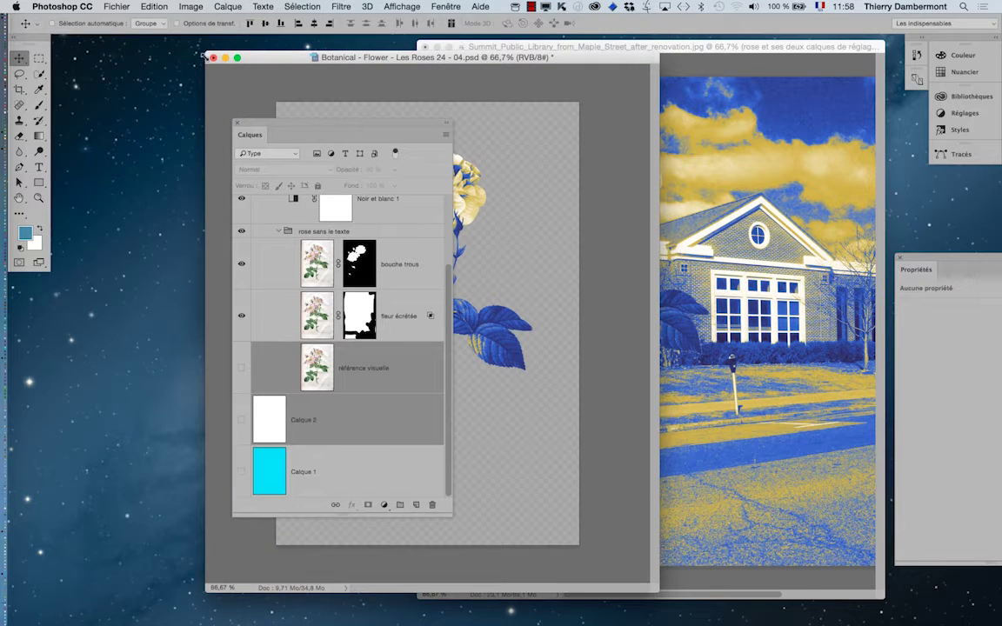
key("super+q")
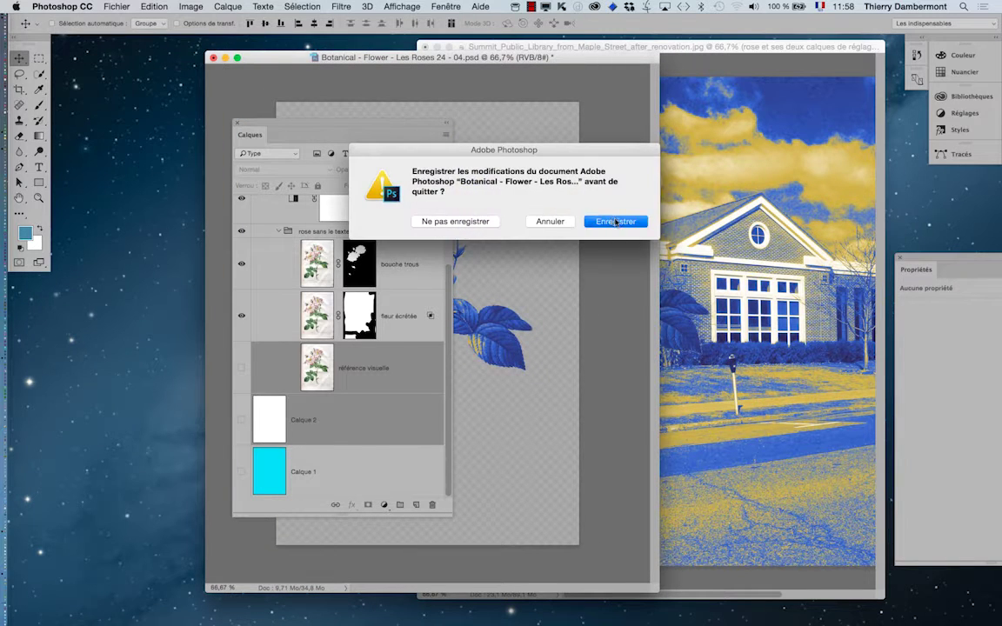
- Save the Botanical rose document on close and show the library photo full-screen
left_click(615, 222)
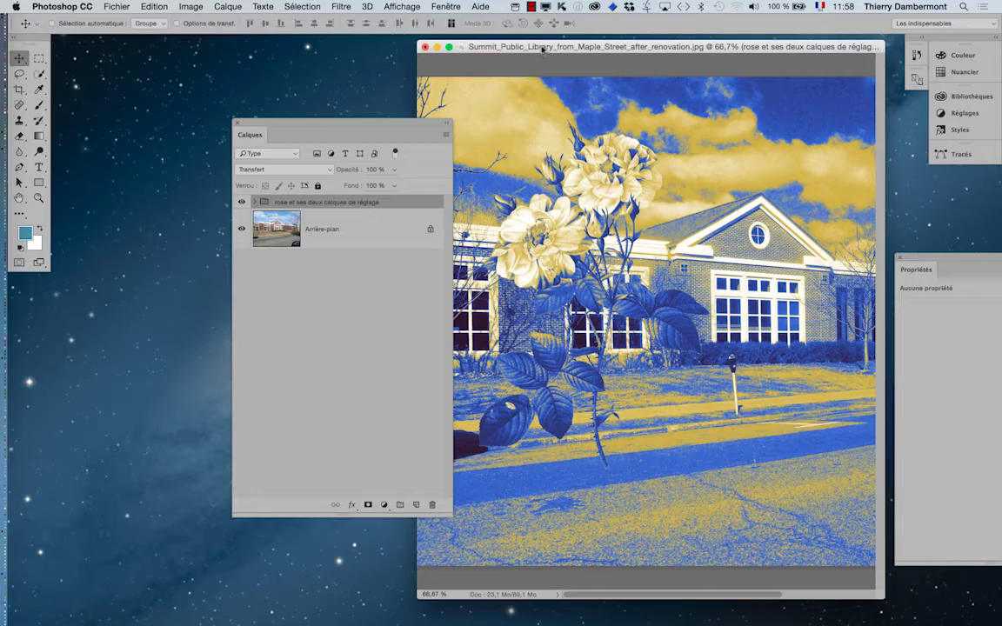
key("f")
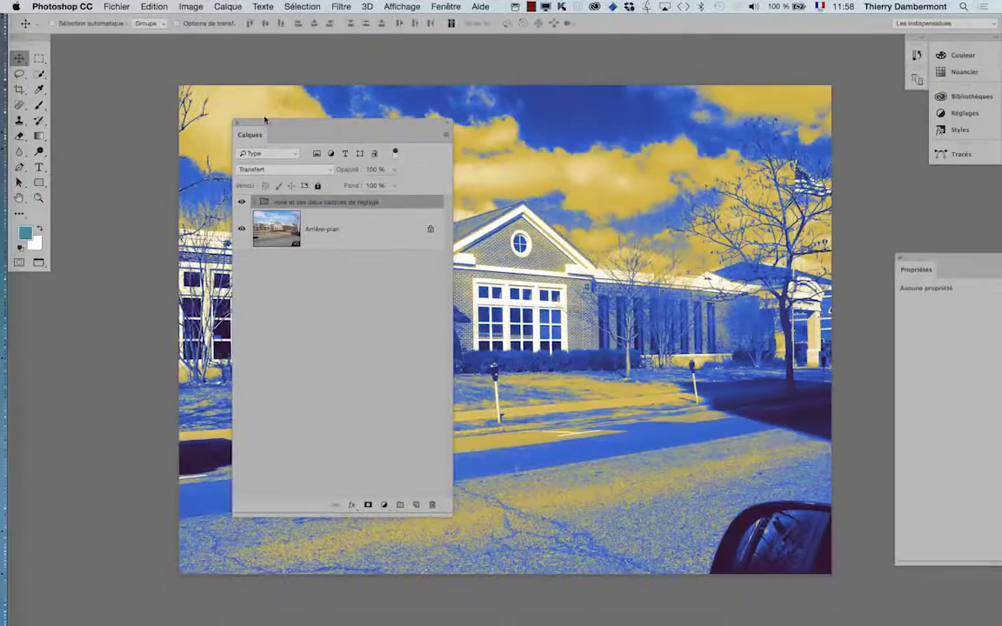
- Trash the référence visuelle layer inside rose sans le texte, then fold both groups shut
mouse_move(268, 127)
left_mouse_down()
mouse_move(712, 123)
mouse_move(526, 127)
left_mouse_up()
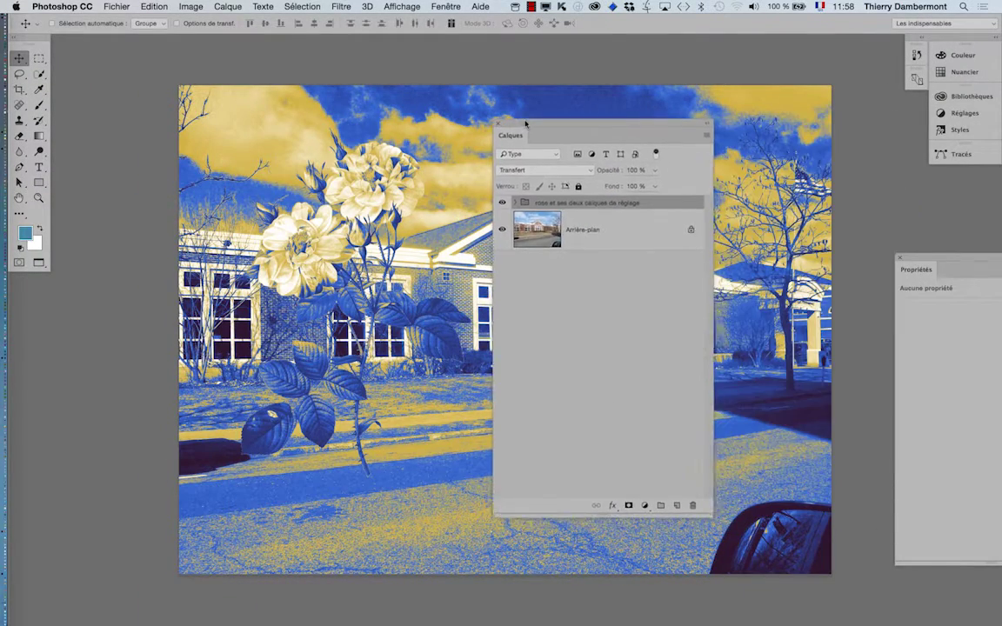
left_click(517, 203)
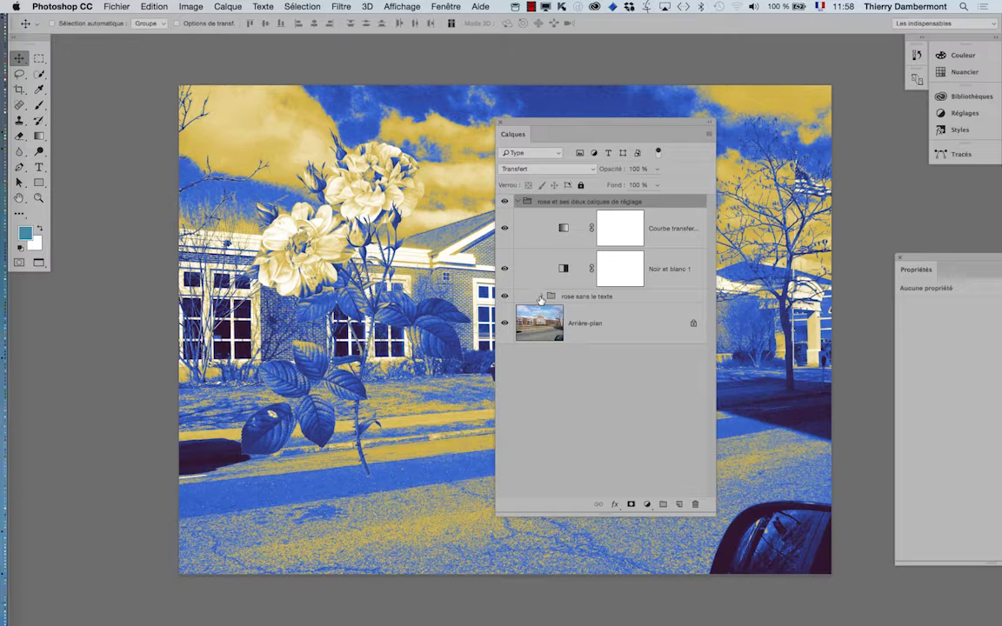
left_click(542, 298)
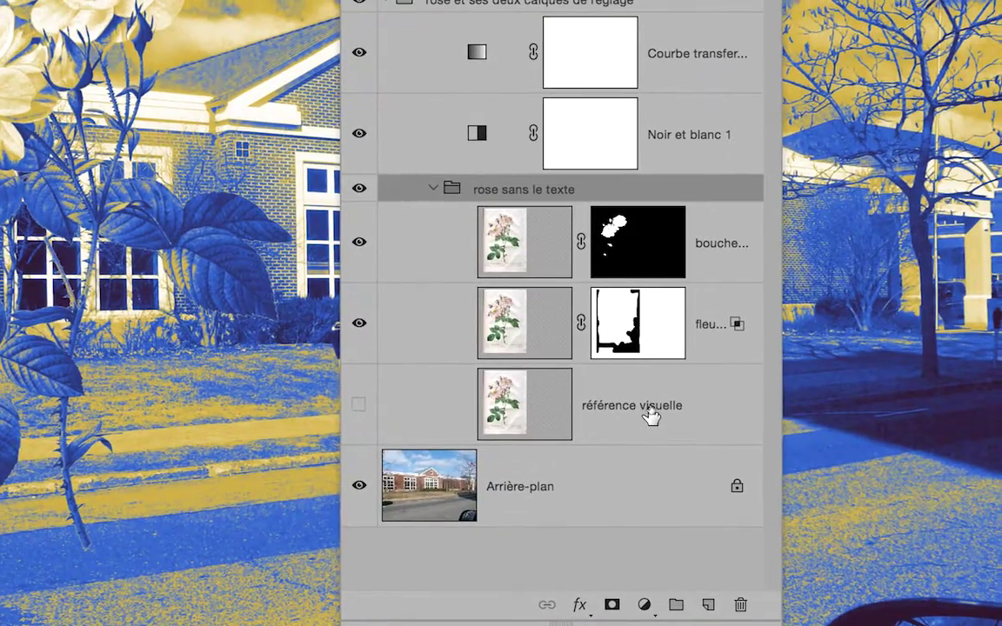
mouse_move(650, 419)
left_mouse_down()
mouse_move(679, 448)
mouse_move(682, 475)
left_mouse_up()
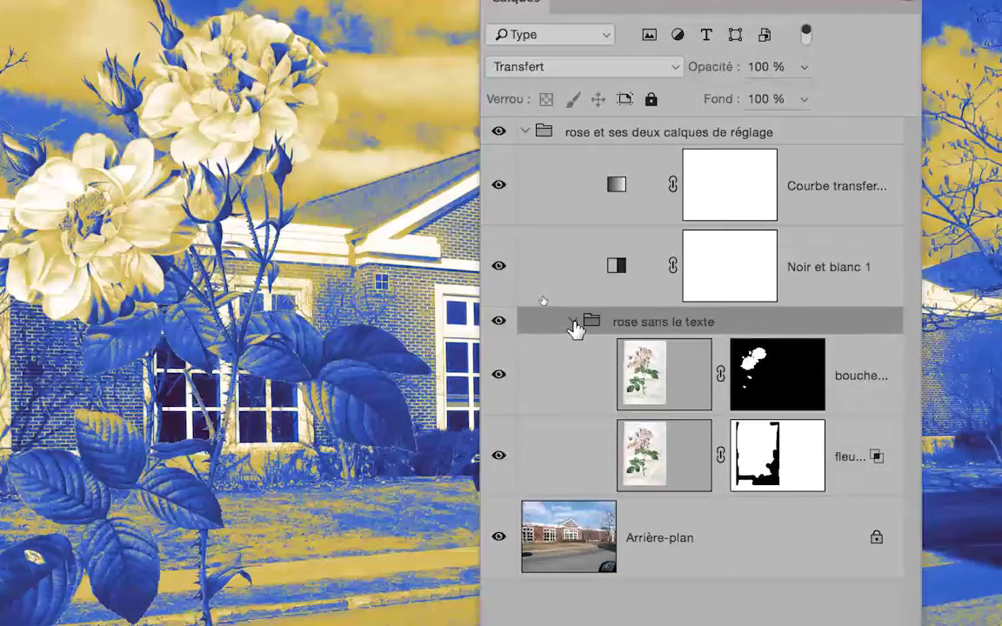
left_click(571, 322)
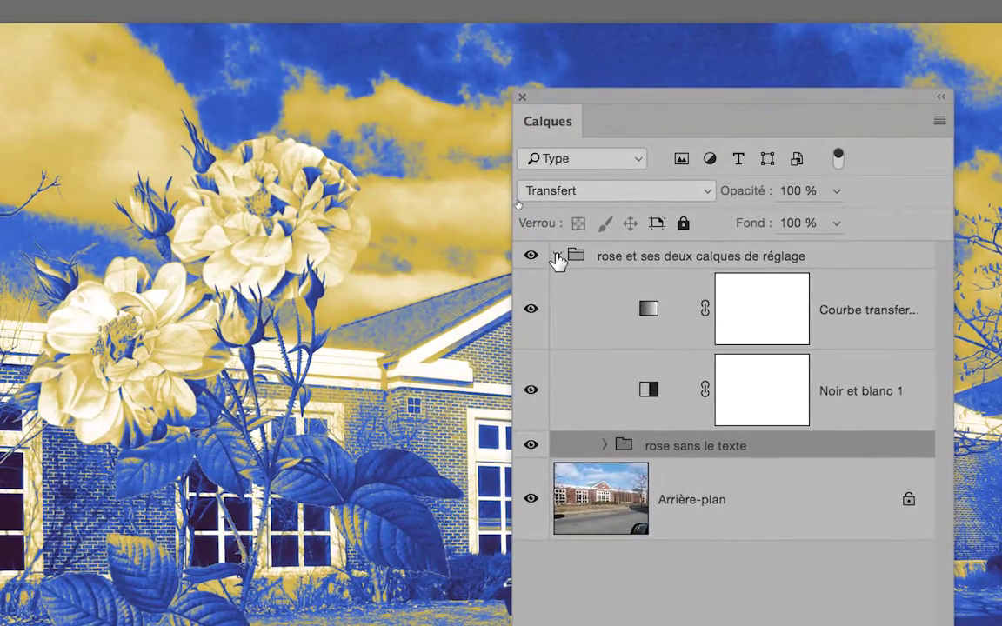
left_click(557, 257)
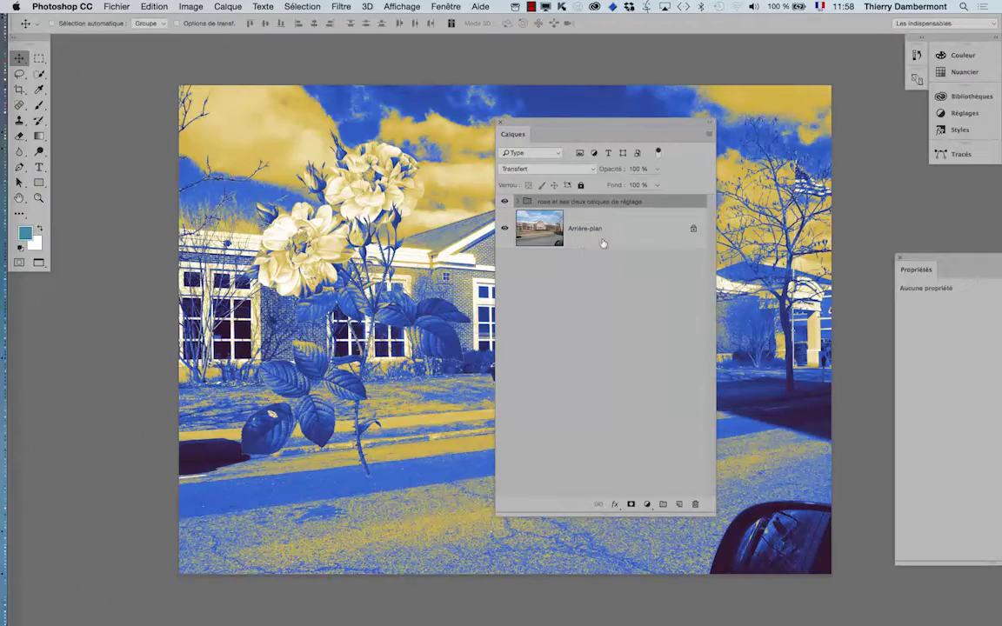
left_click(518, 201)
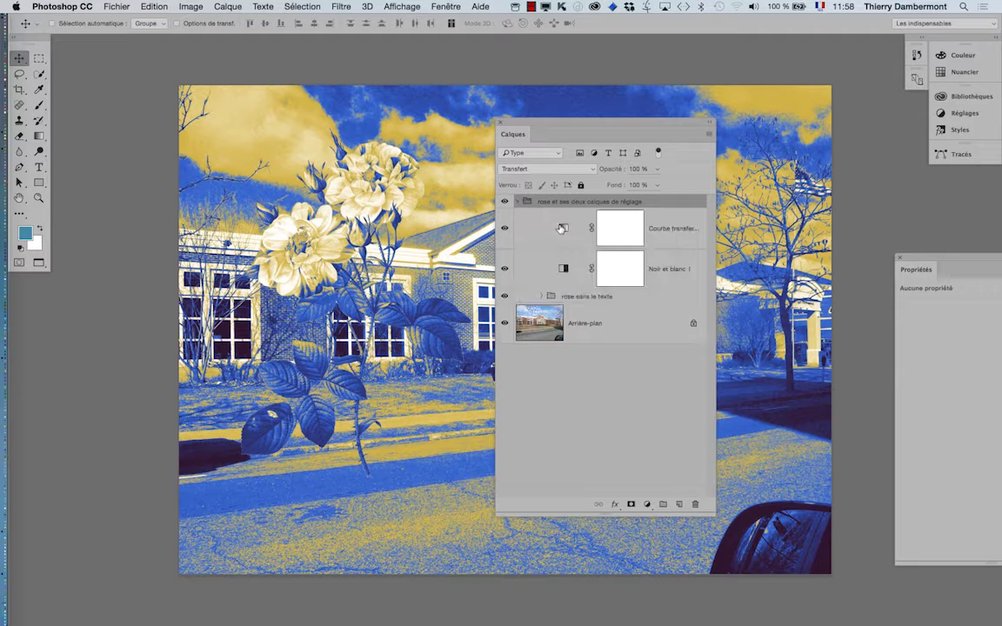
left_click(561, 228)
left_click(562, 268)
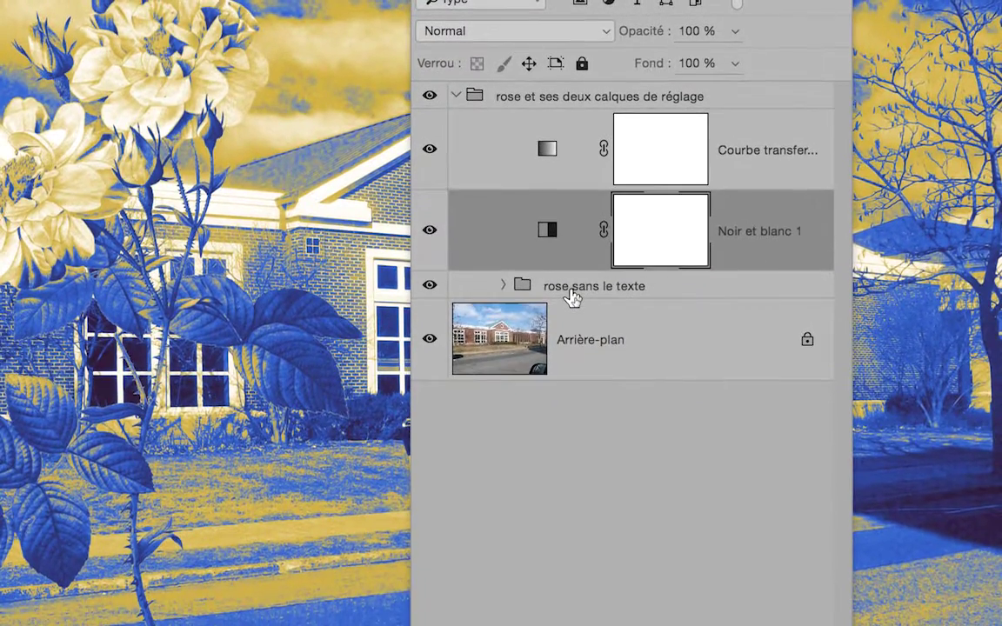
left_click(574, 297)
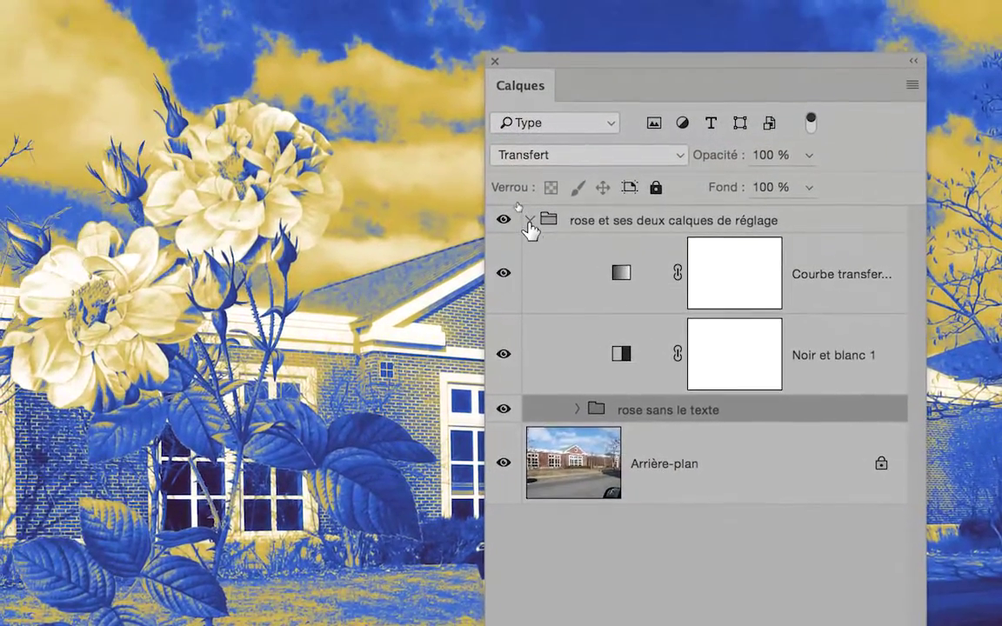
left_click(529, 221)
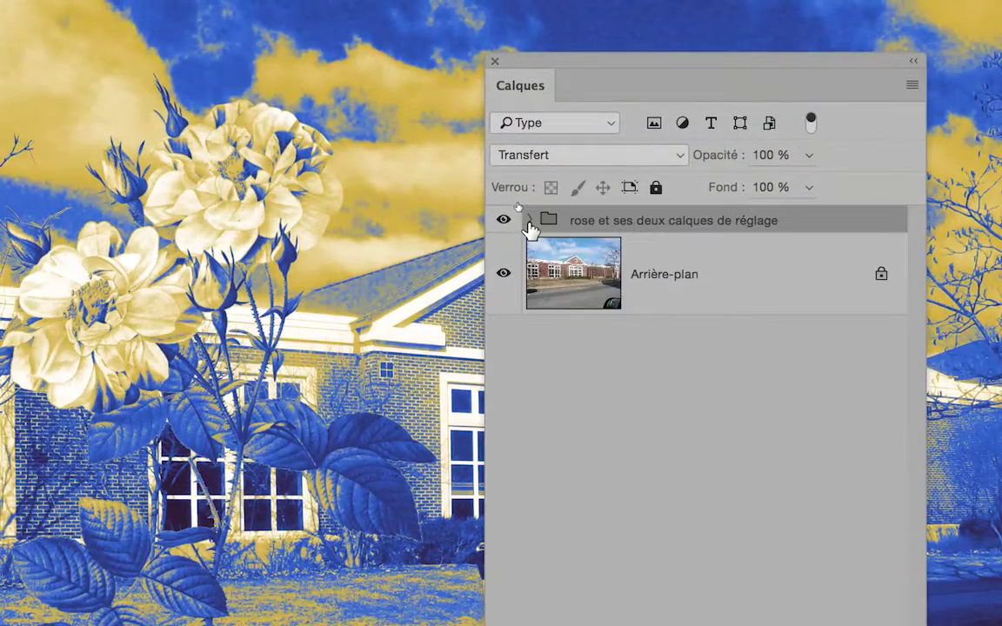
left_click(529, 221)
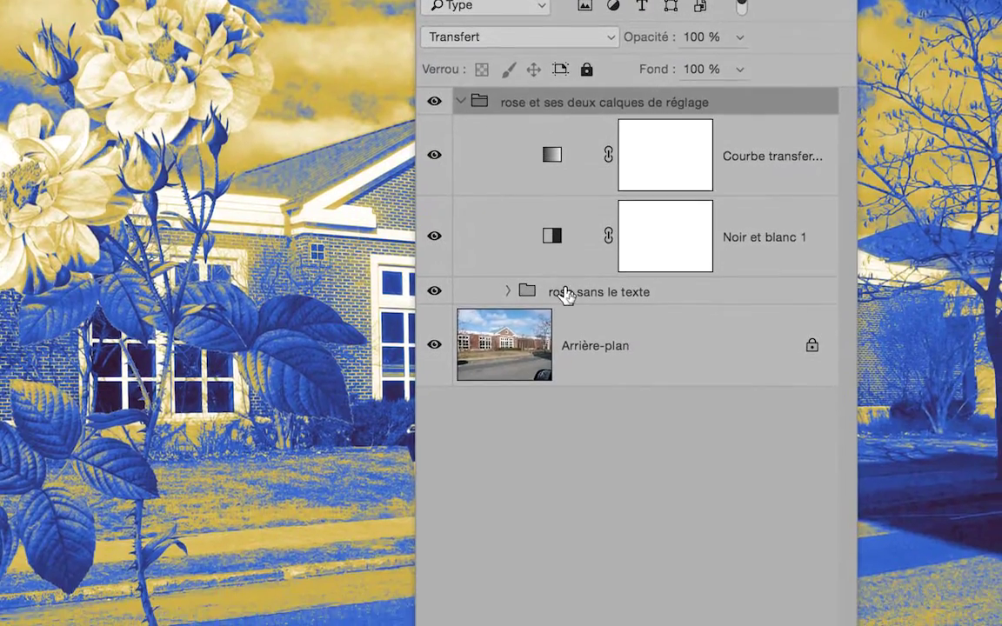
left_click(566, 293)
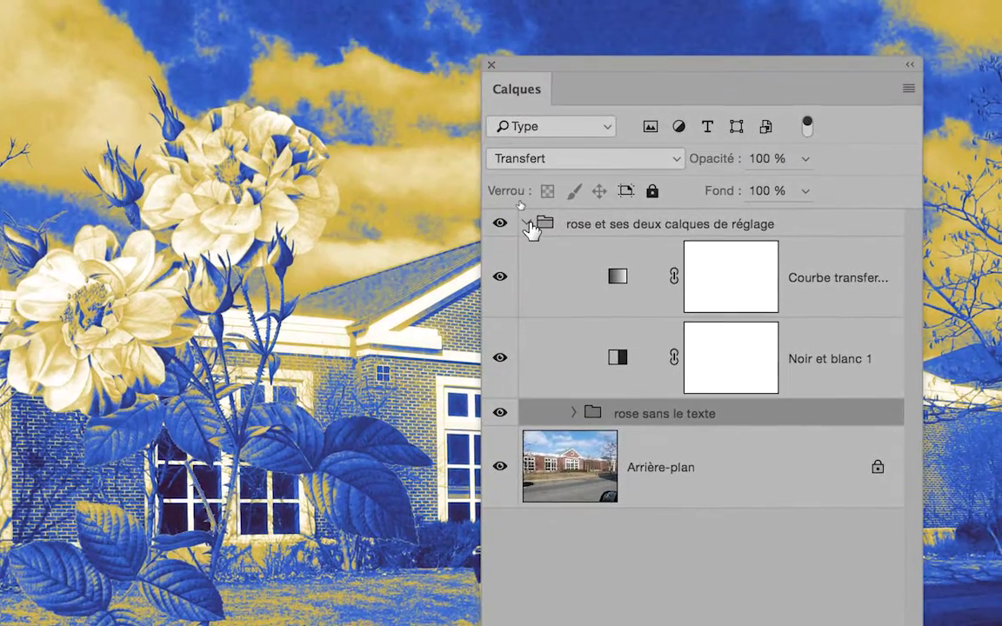
left_click(529, 222)
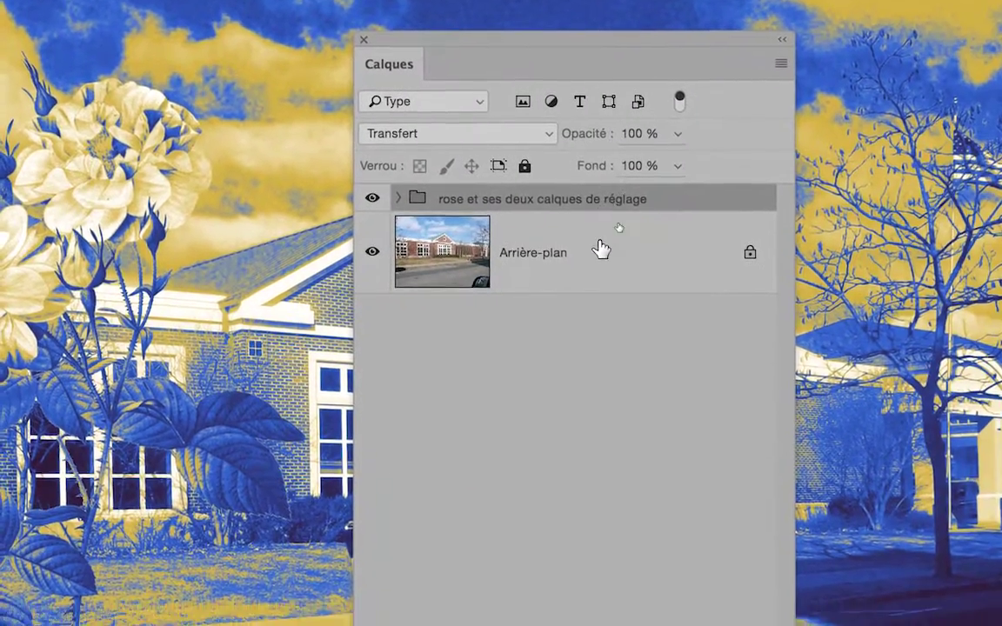
left_click(601, 250)
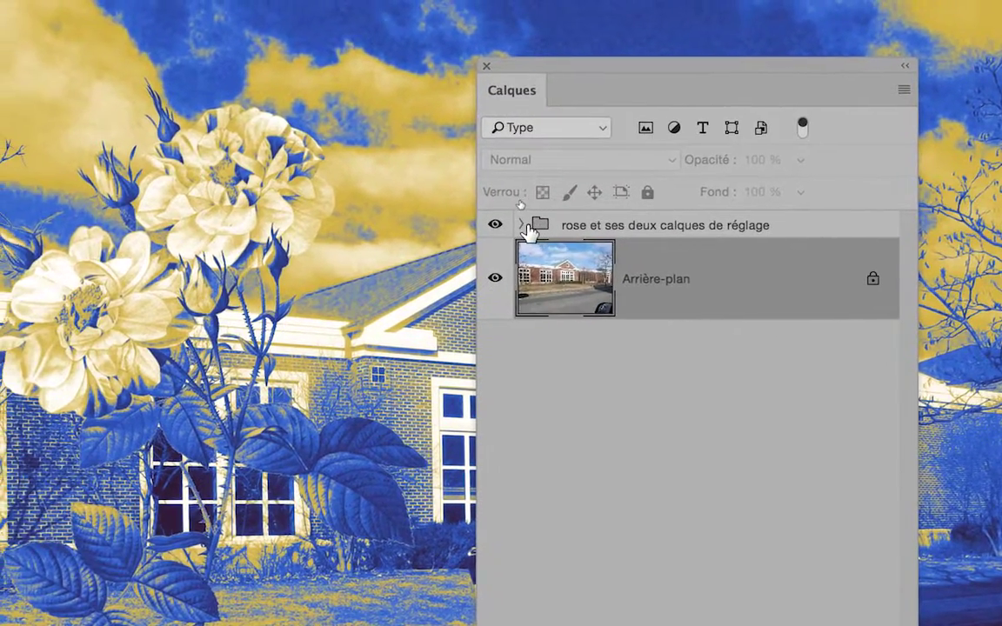
left_click(523, 225)
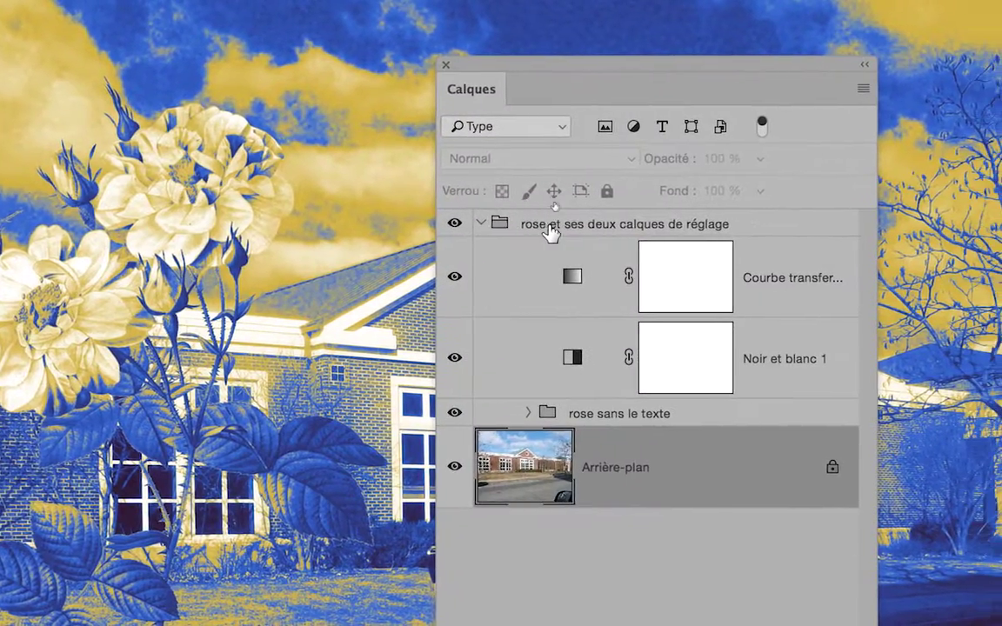
left_click(579, 228)
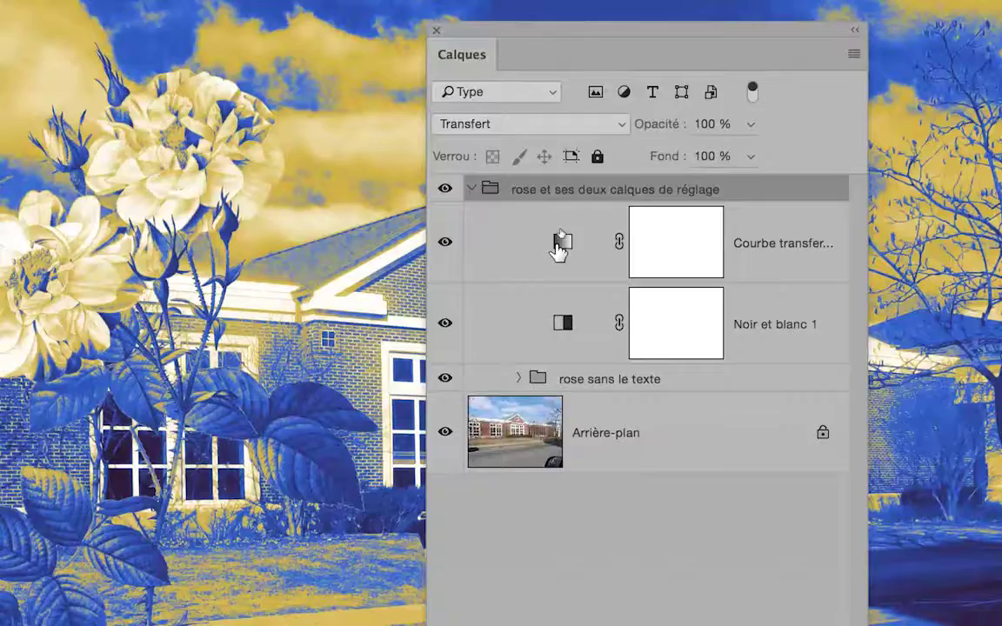
left_click(518, 278)
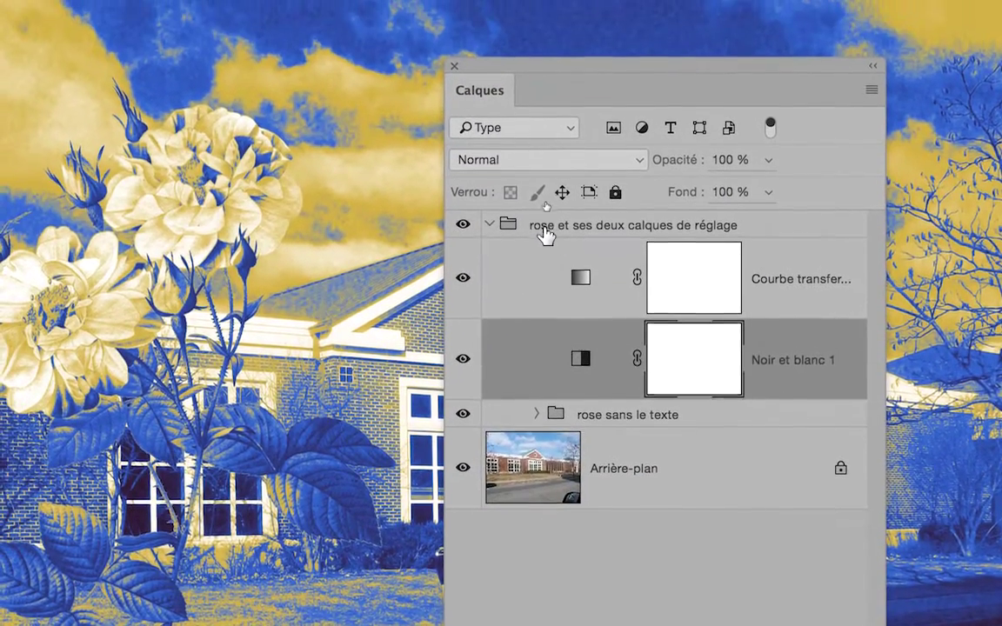
left_click(545, 233)
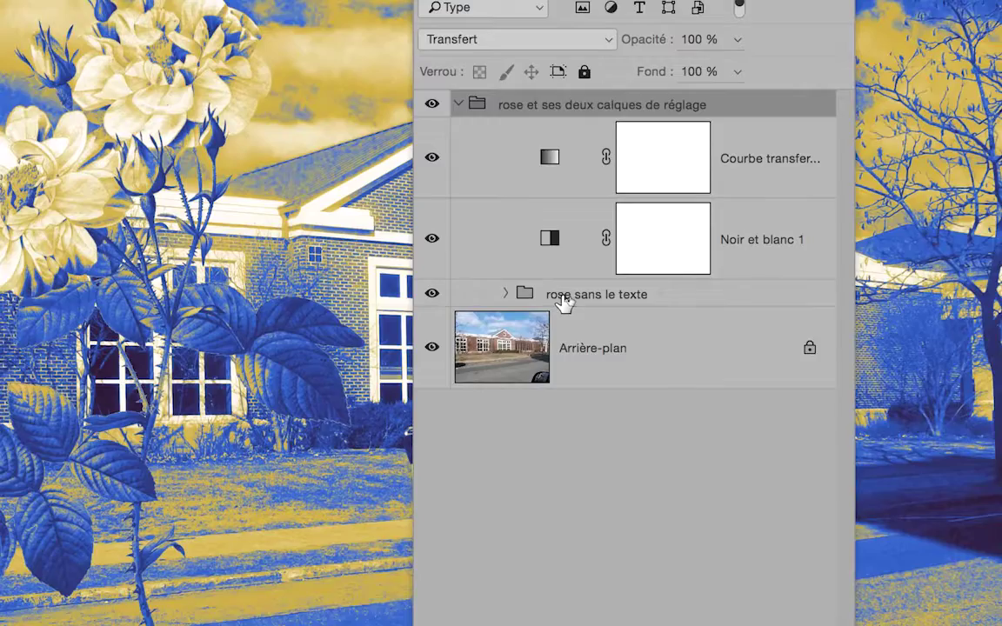
left_click(579, 296)
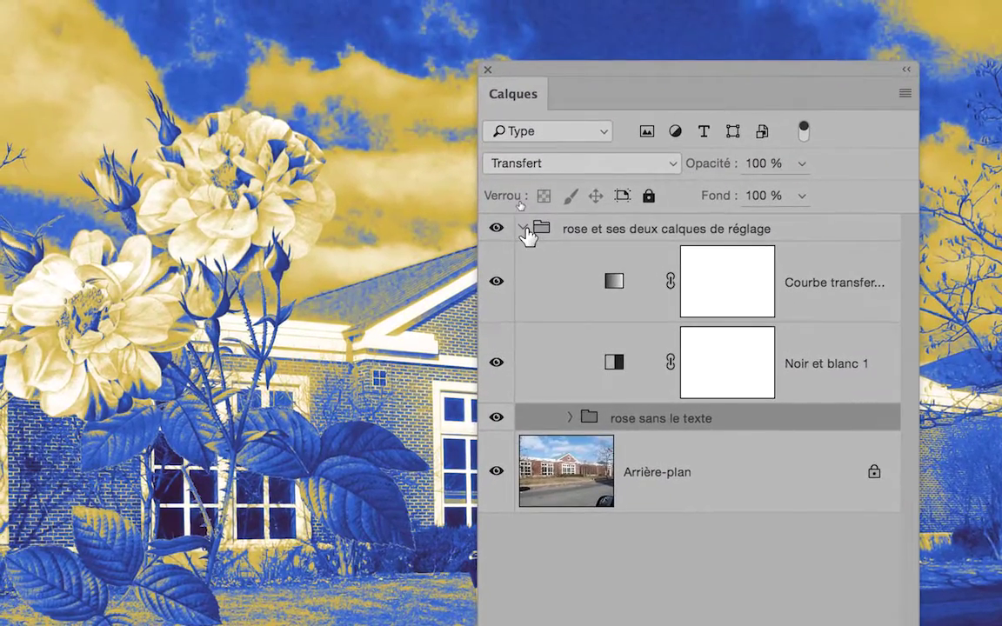
left_click(522, 228)
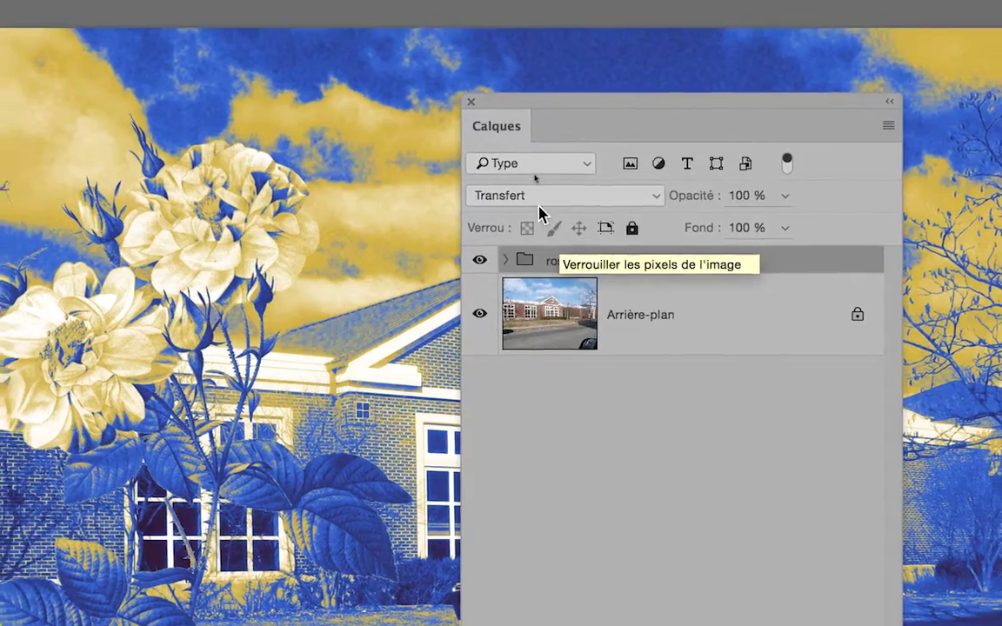
- Set the rose group's blend mode to Normal, then check its Courbe and Noir et blanc 1 layers
left_click(538, 204)
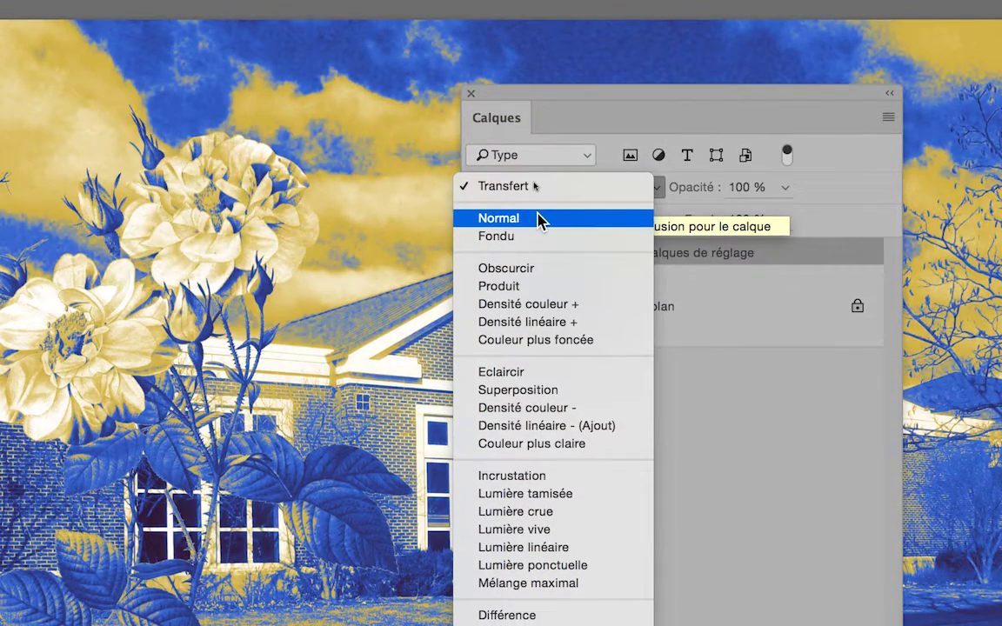
left_click(539, 222)
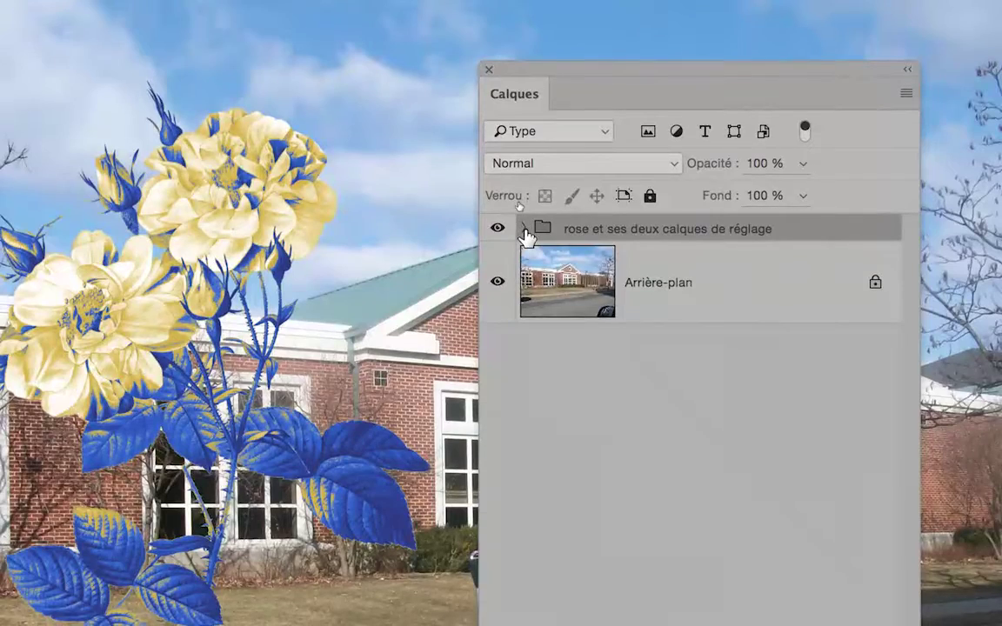
left_click(525, 229)
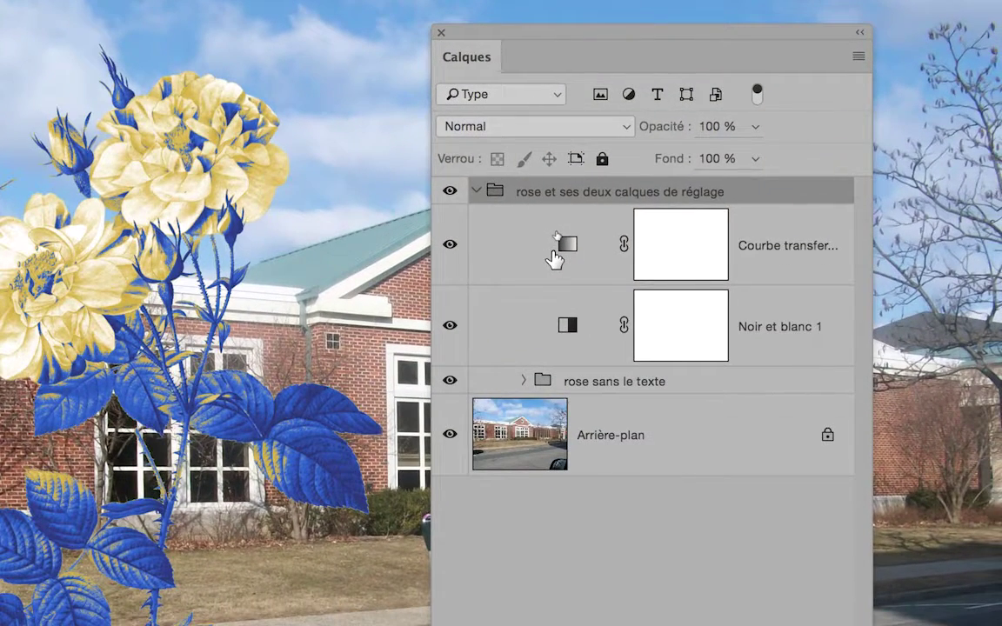
left_click(554, 254)
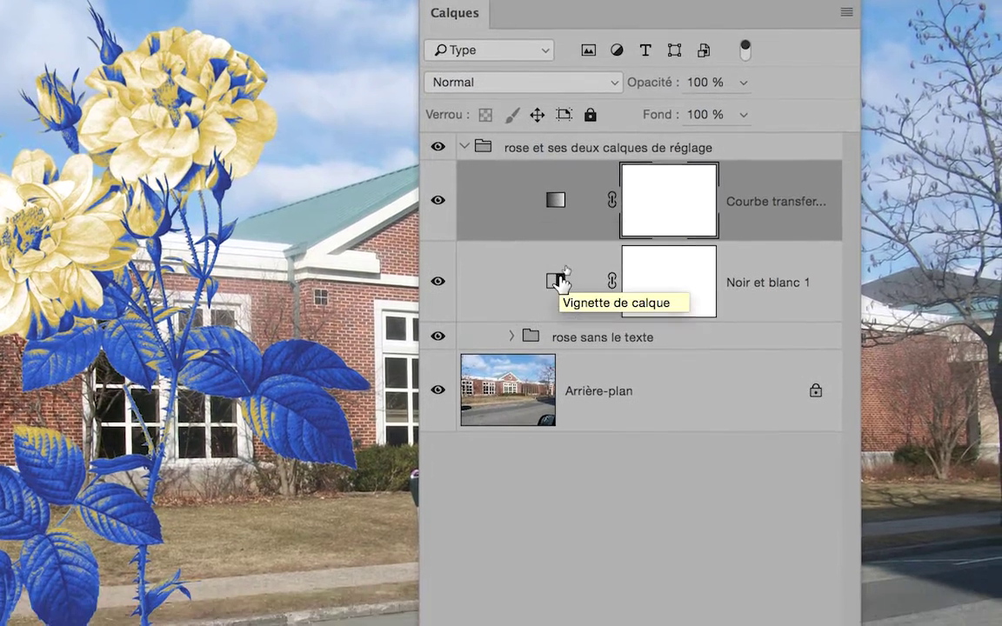
left_click(567, 318)
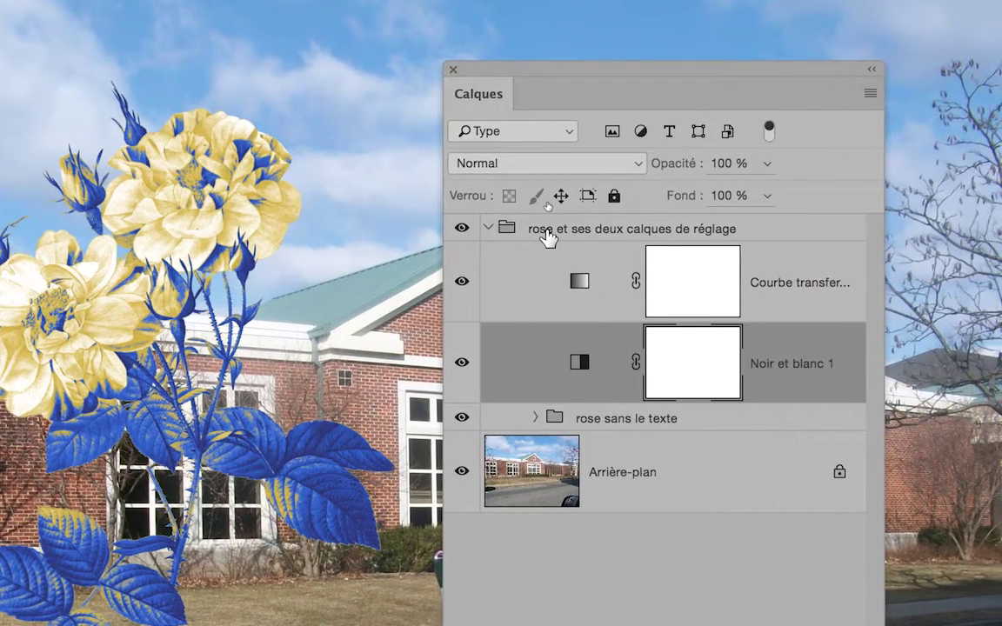
left_click(548, 232)
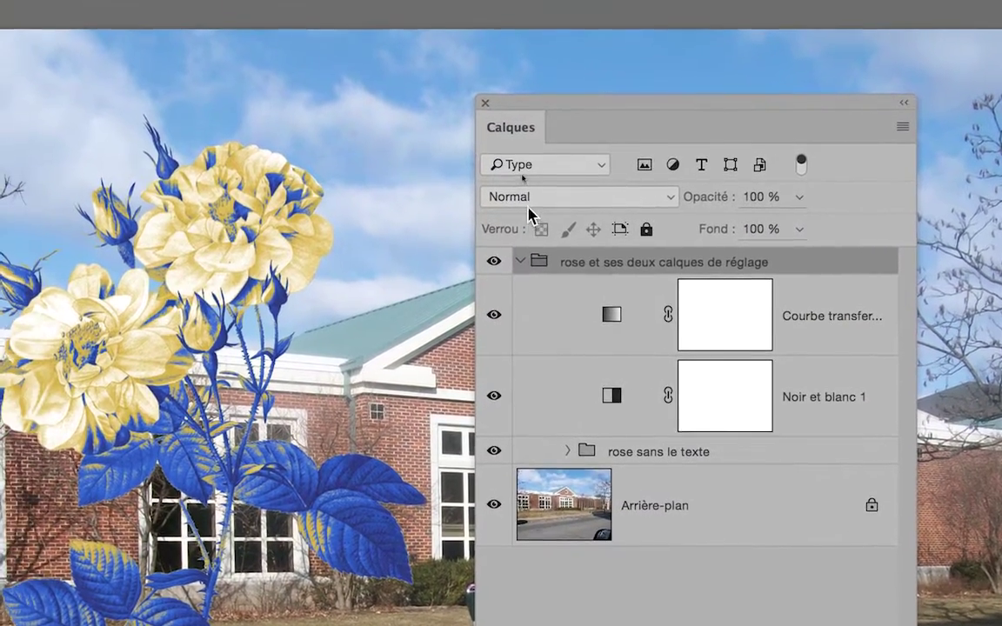
left_click(530, 210)
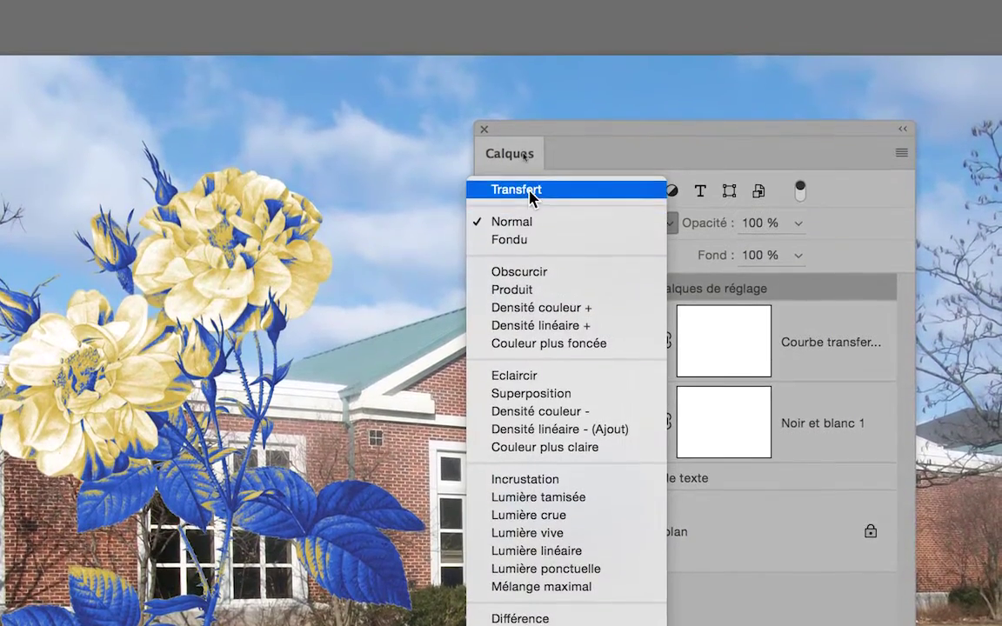
left_click(523, 167)
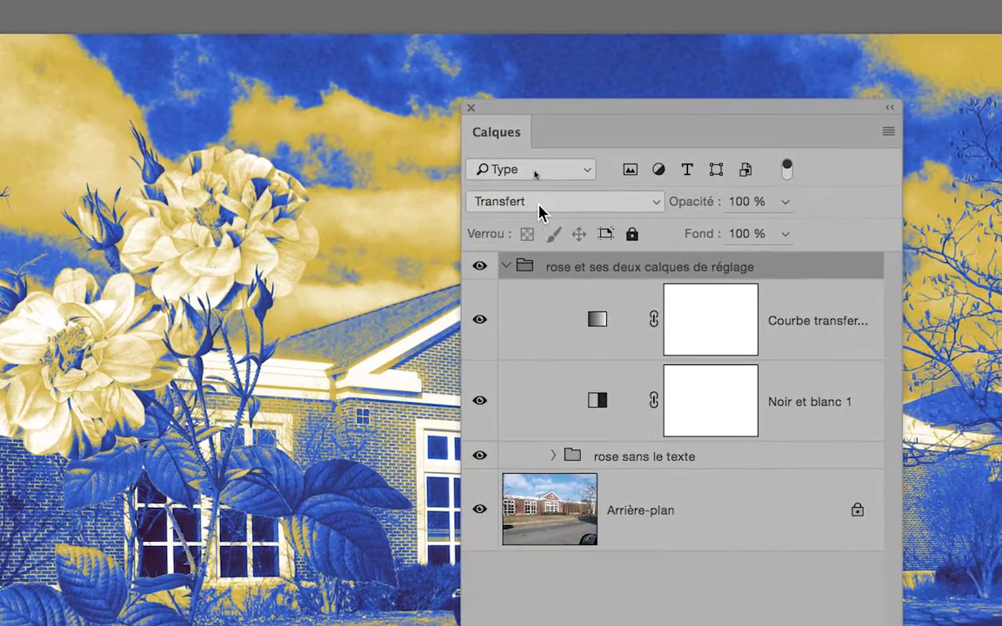
left_click(537, 211)
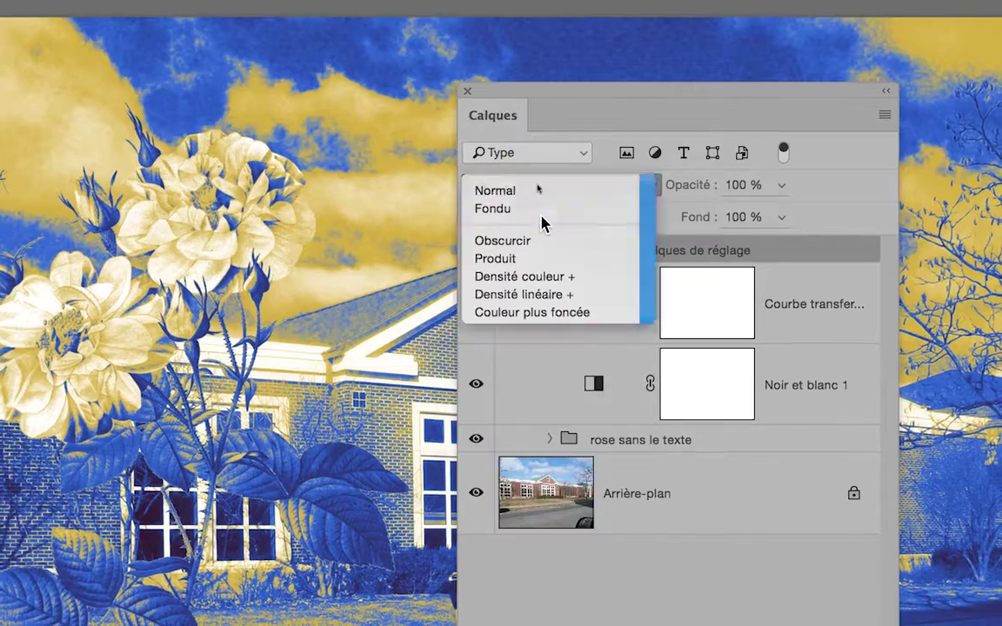
left_click(540, 217)
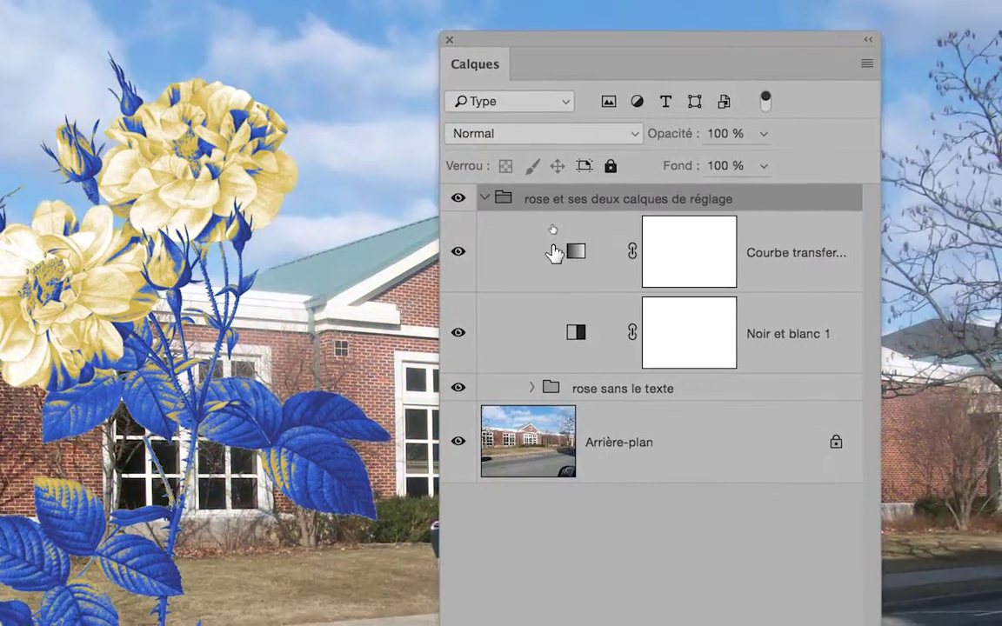
left_click(553, 252)
left_click(561, 328)
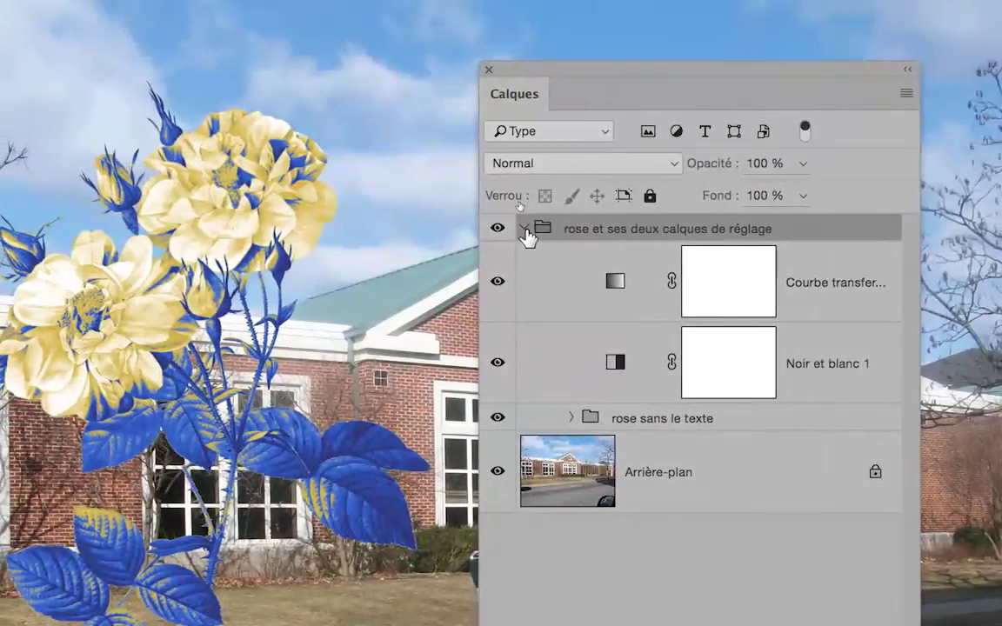
left_click(526, 229)
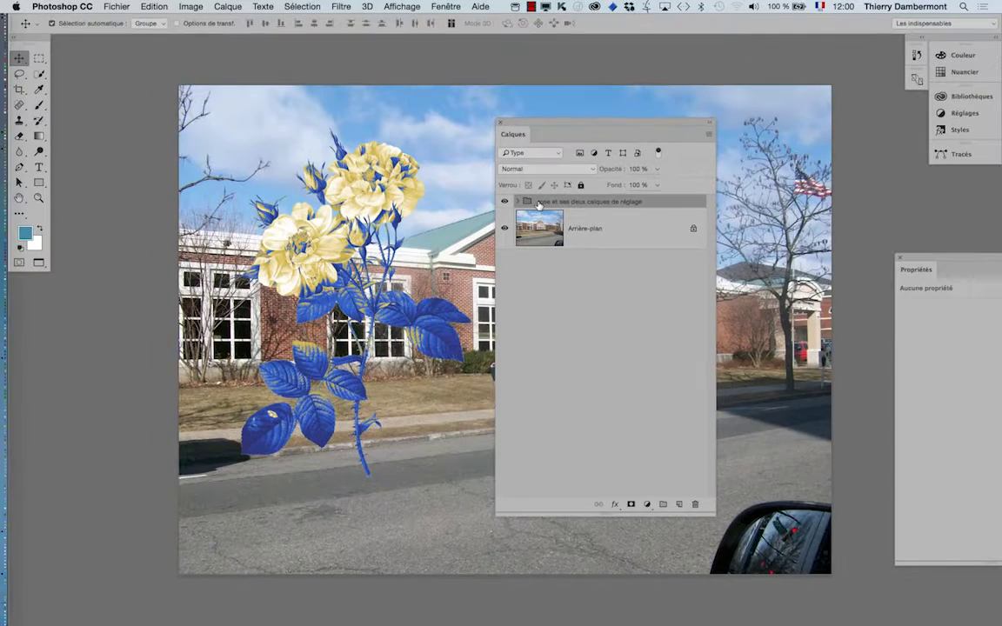
- Shift the rose group slightly left over the library's left wing
left_click_drag(519, 127, 651, 394)
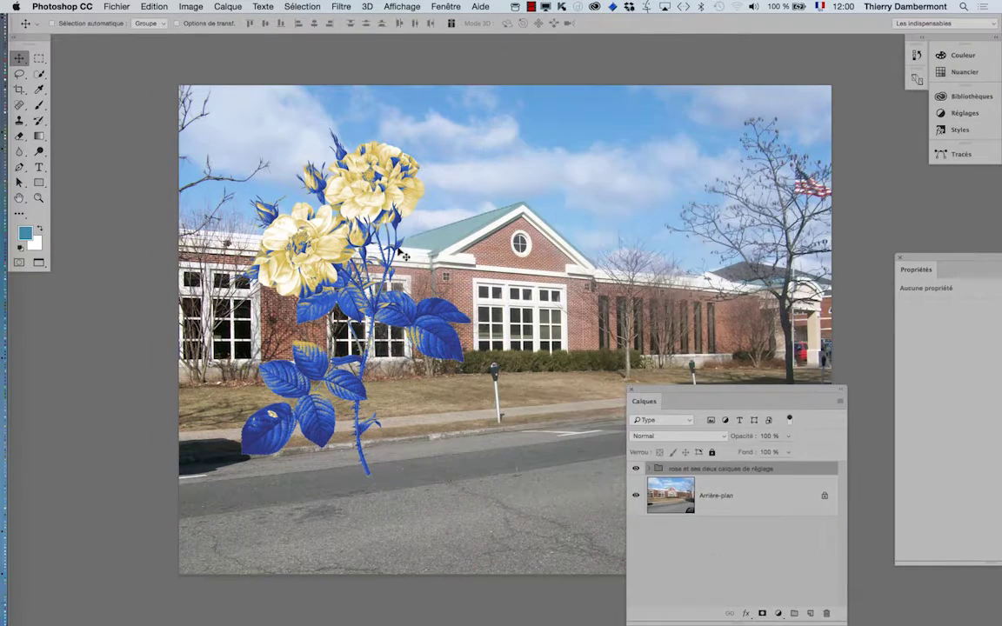
mouse_move(746, 180)
left_mouse_down()
mouse_move(385, 215)
mouse_move(312, 198)
left_mouse_up()
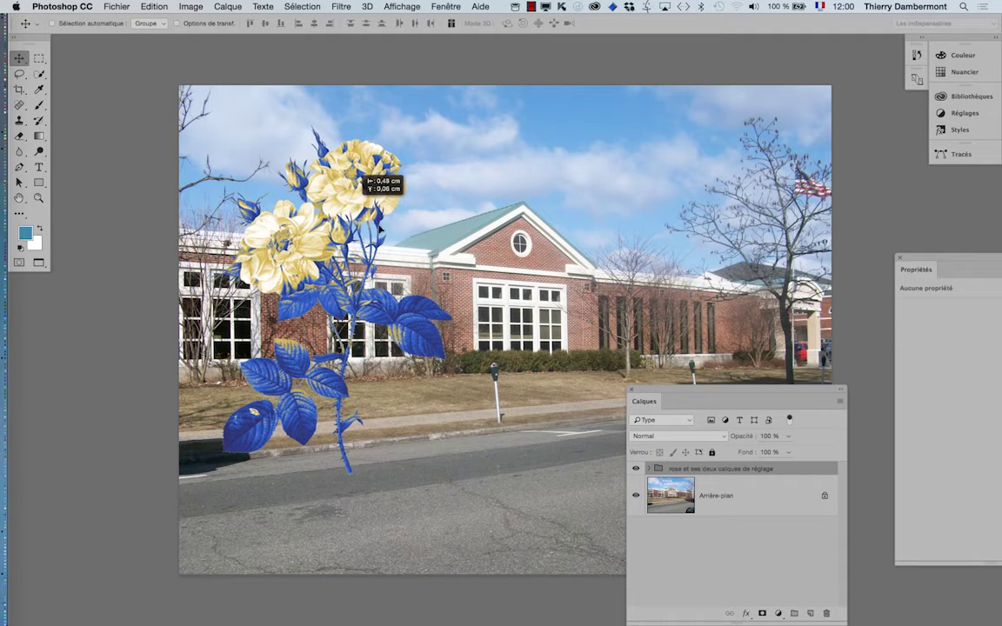
left_click_drag(677, 393, 619, 147)
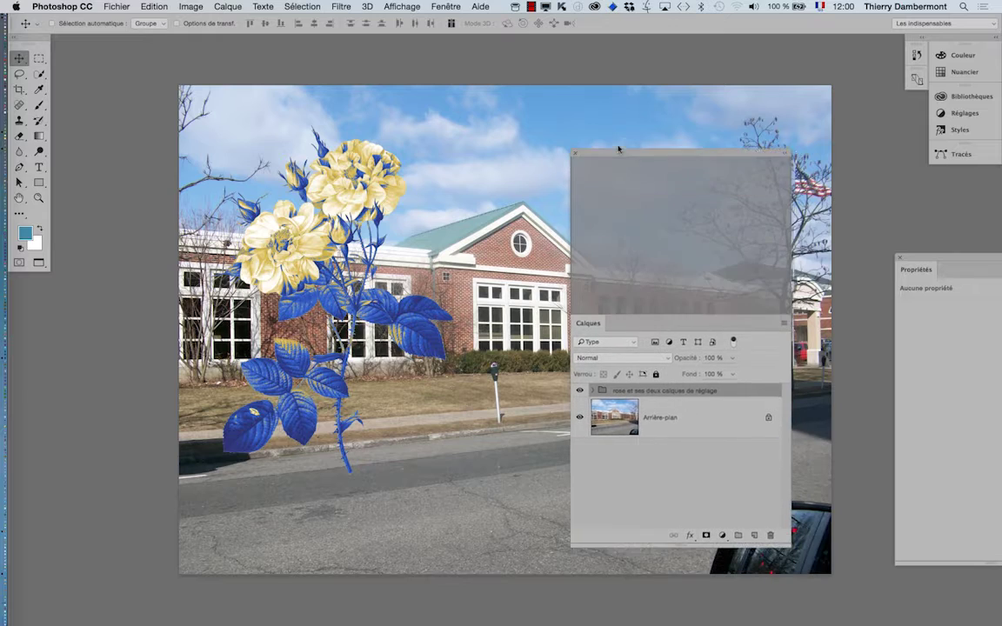